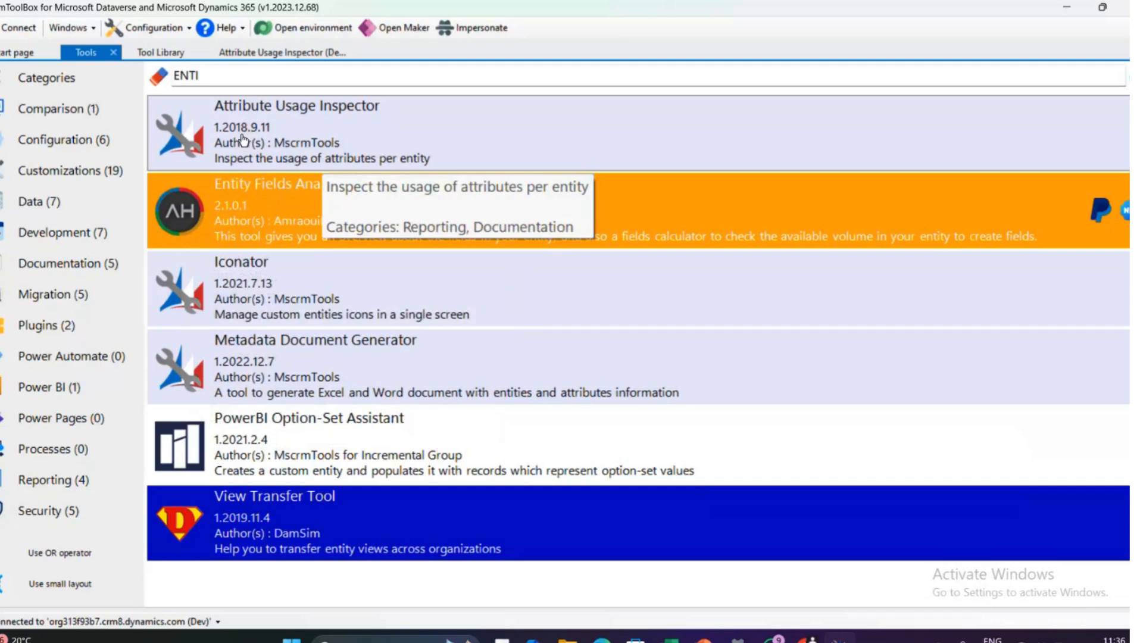
# Open the Attribute Usage Inspector tool and load the entities from the connected Dev Sales Env environment.
pyautogui.click(243, 139)
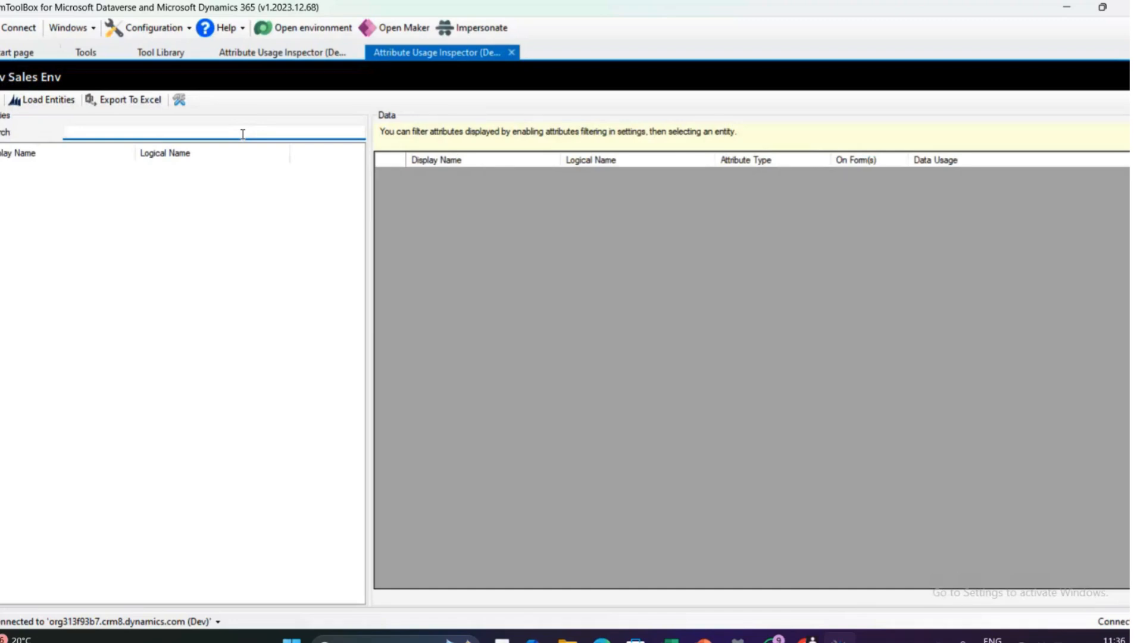
pyautogui.click(126, 622)
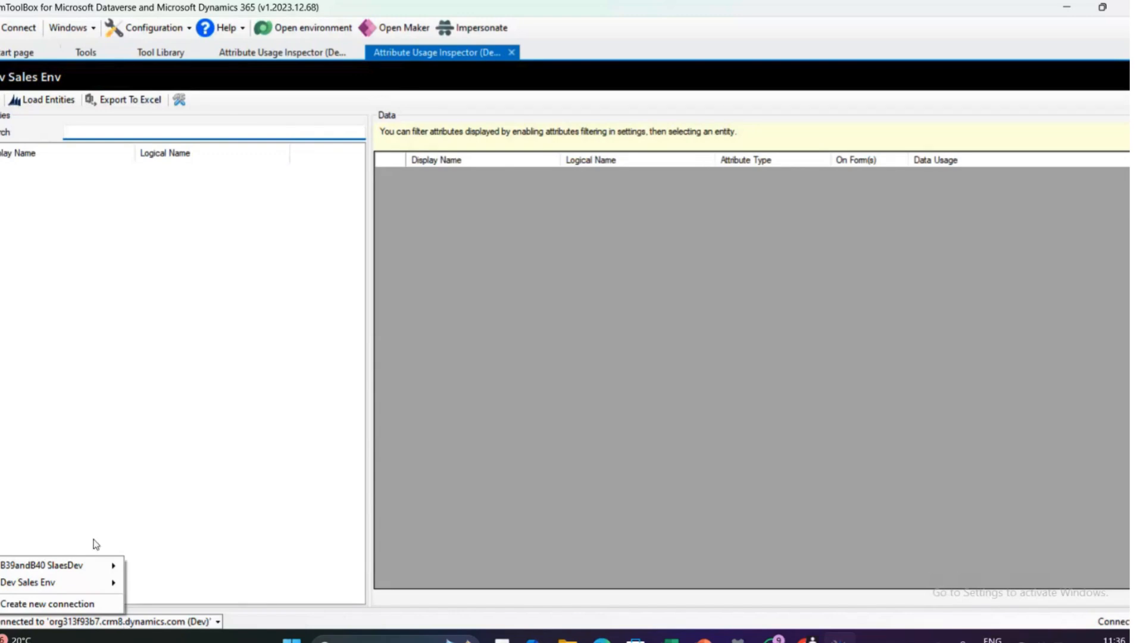
pyautogui.click(79, 454)
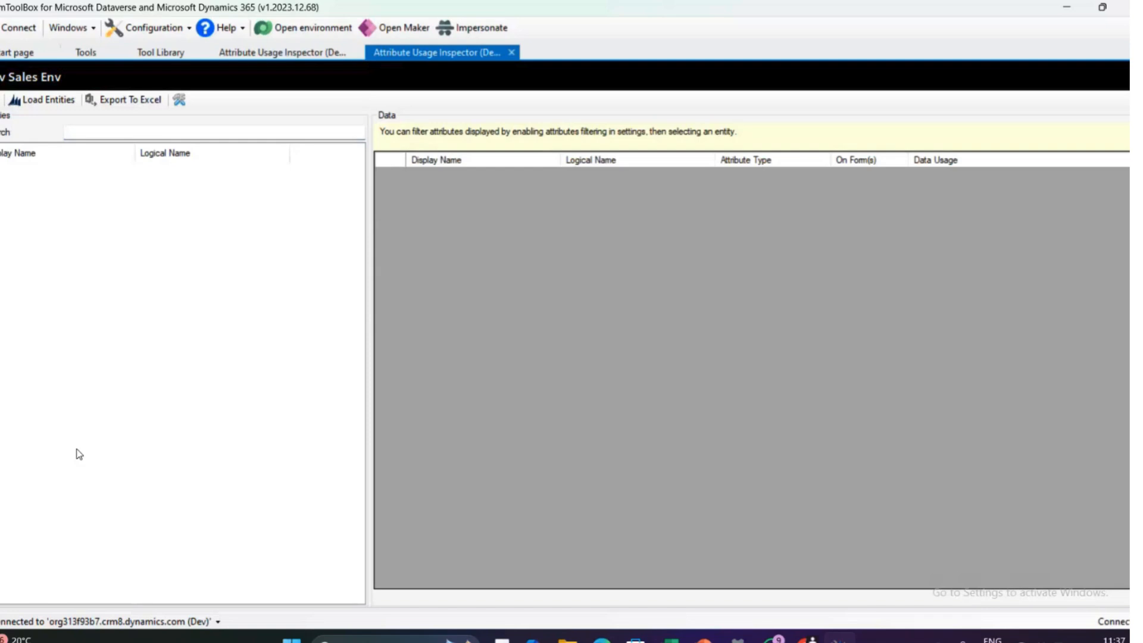
pyautogui.click(53, 100)
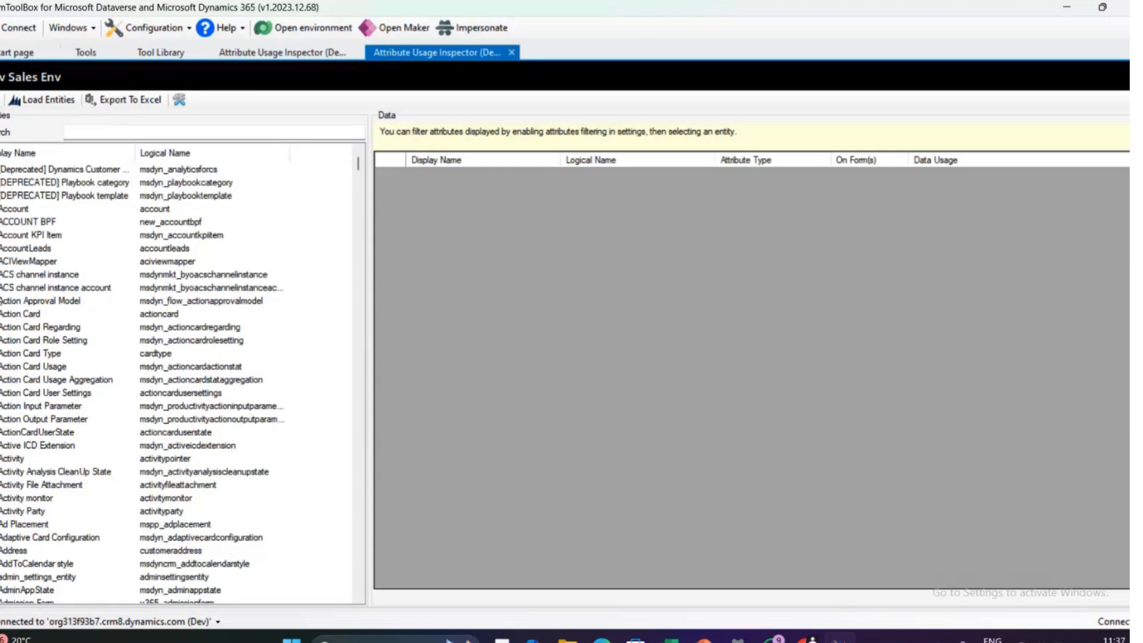
# Retrieve the attribute usage of the ACS channel instance entity and look through its attribute list.
pyautogui.click(1, 275)
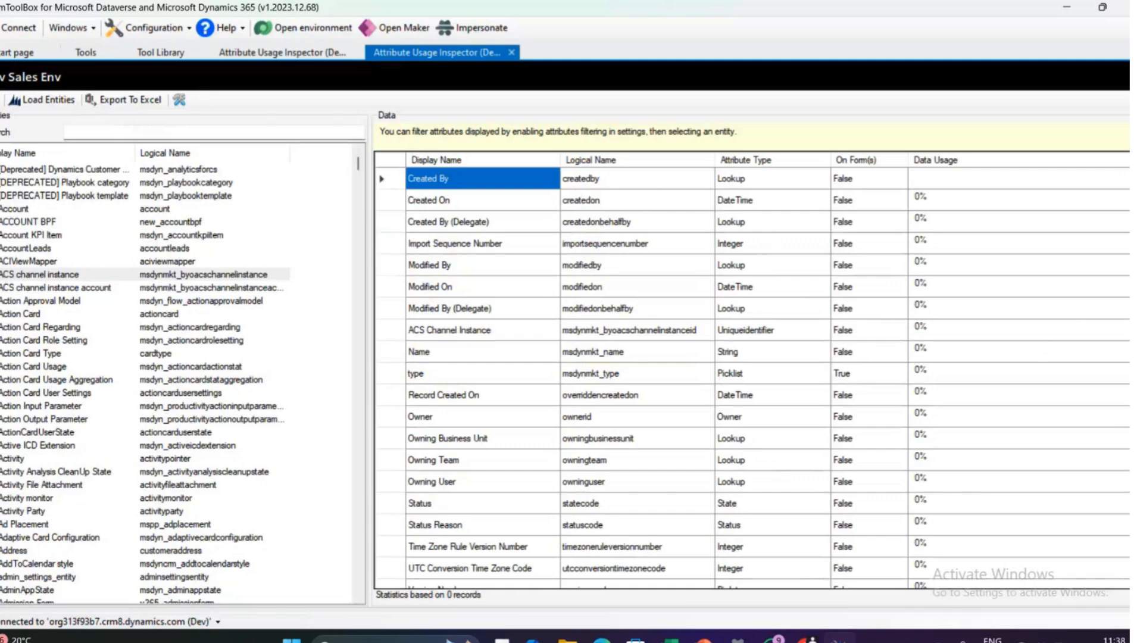
pyautogui.scroll(-1, 753, 378)
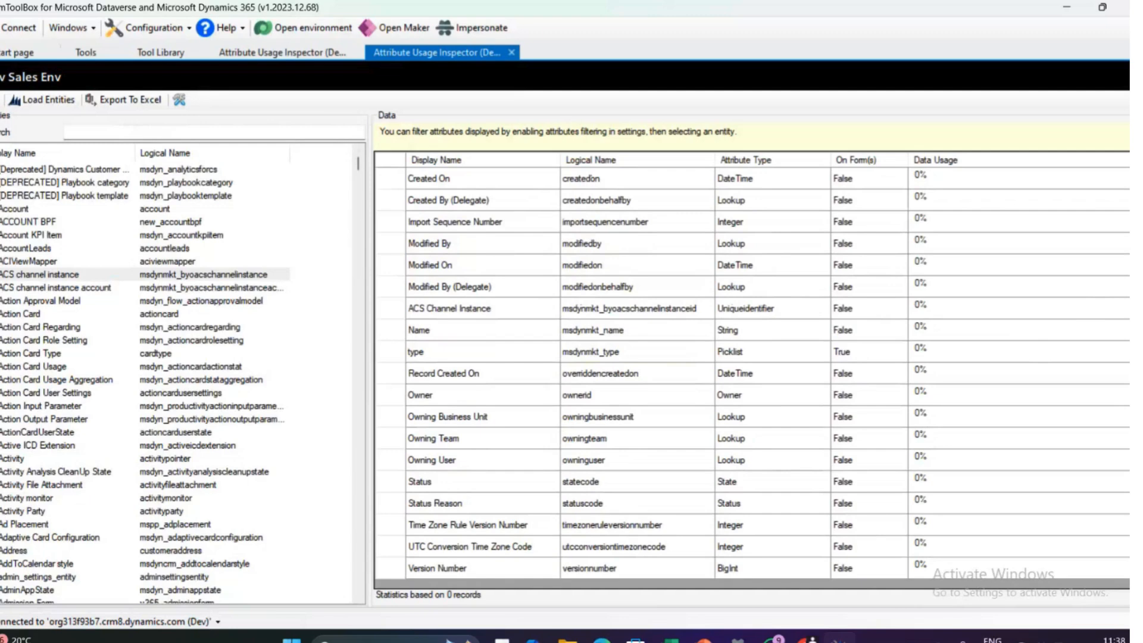
pyautogui.scroll(1, 753, 378)
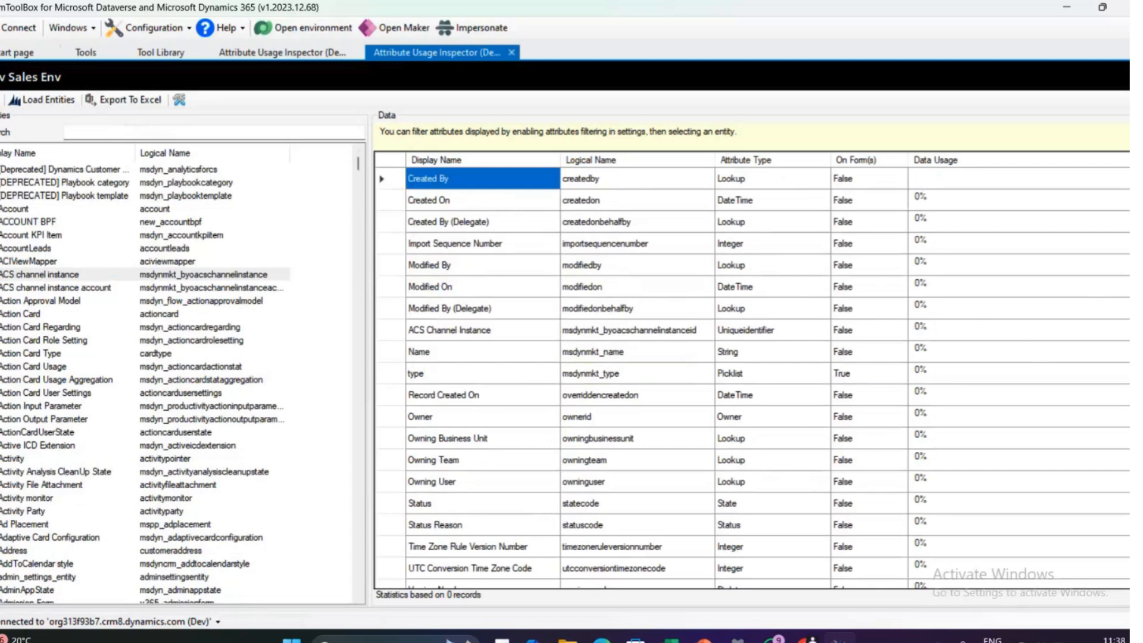
pyautogui.scroll(-1, 1021, 336)
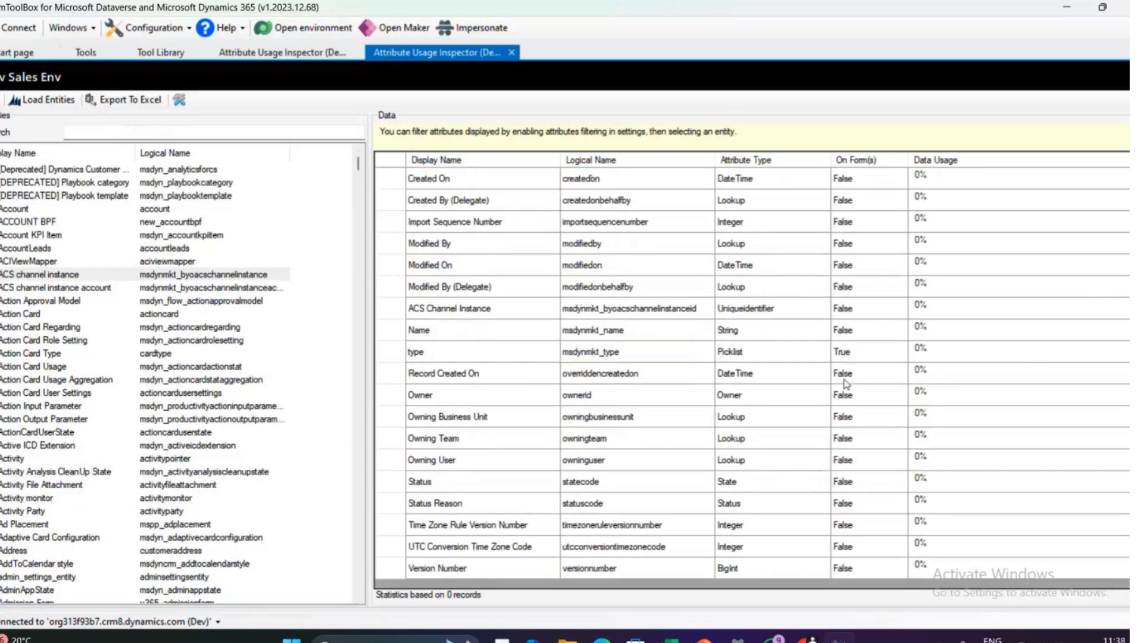
# Retrieve the attribute usage of the Account entity and review the data usage percentages across its whole attribute list.
pyautogui.click(26, 210)
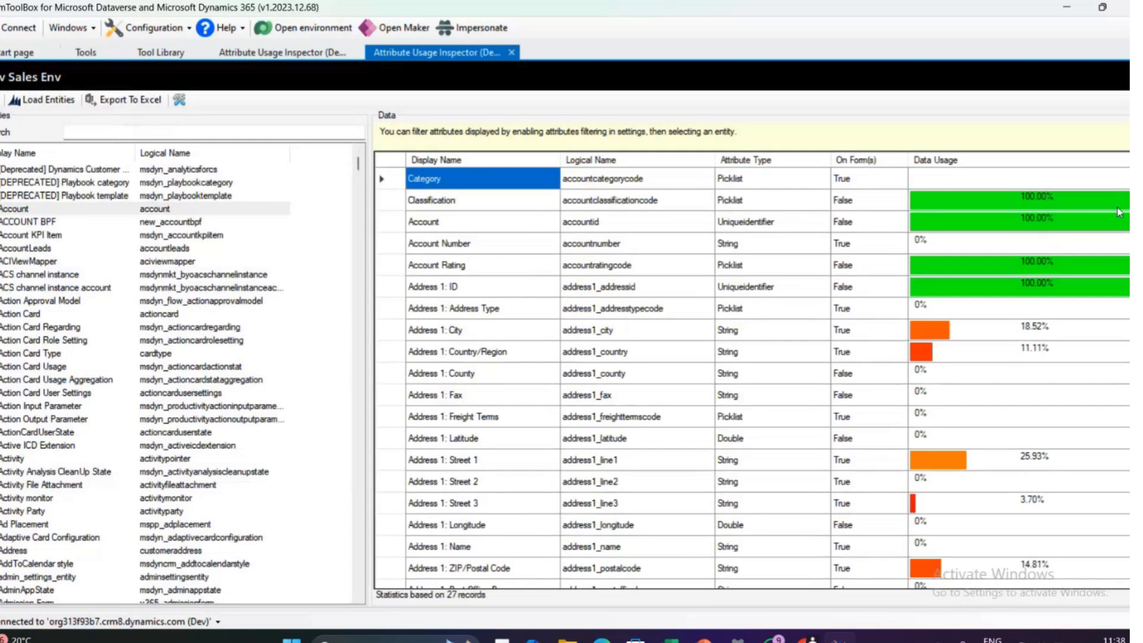
pyautogui.scroll(-3, 1125, 196)
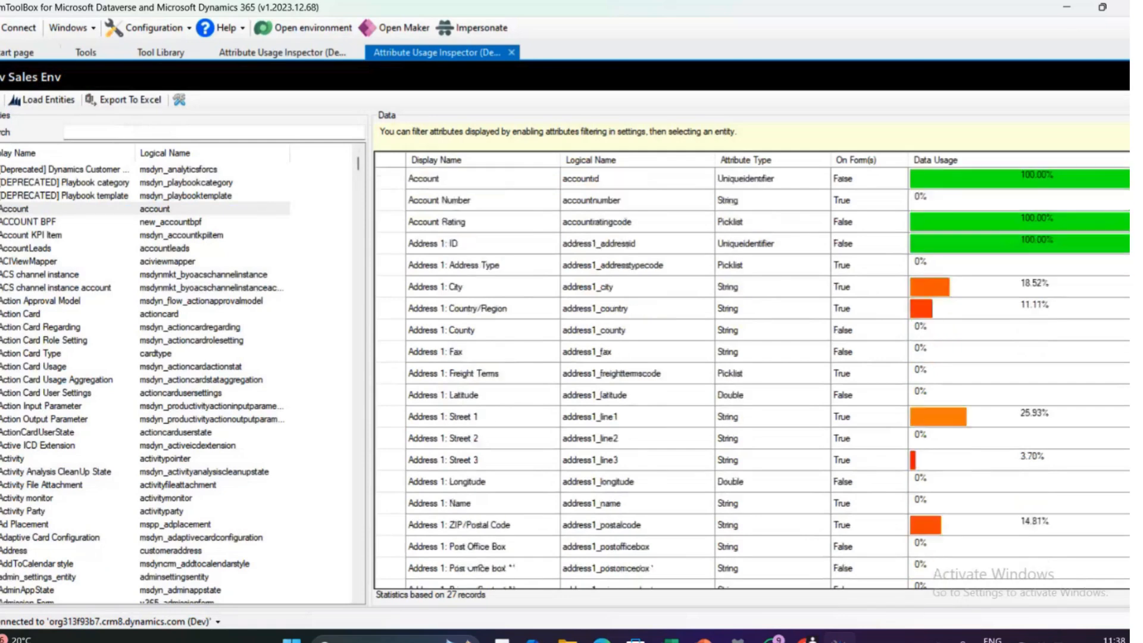
pyautogui.scroll(-2, 751, 379)
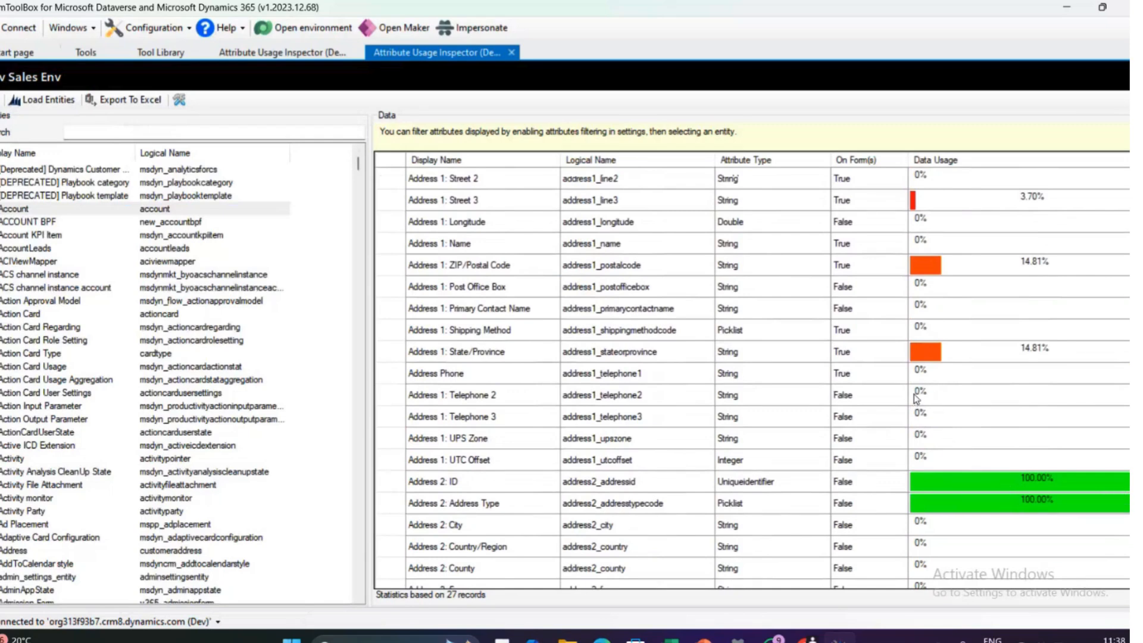
pyautogui.scroll(-6, 750, 369)
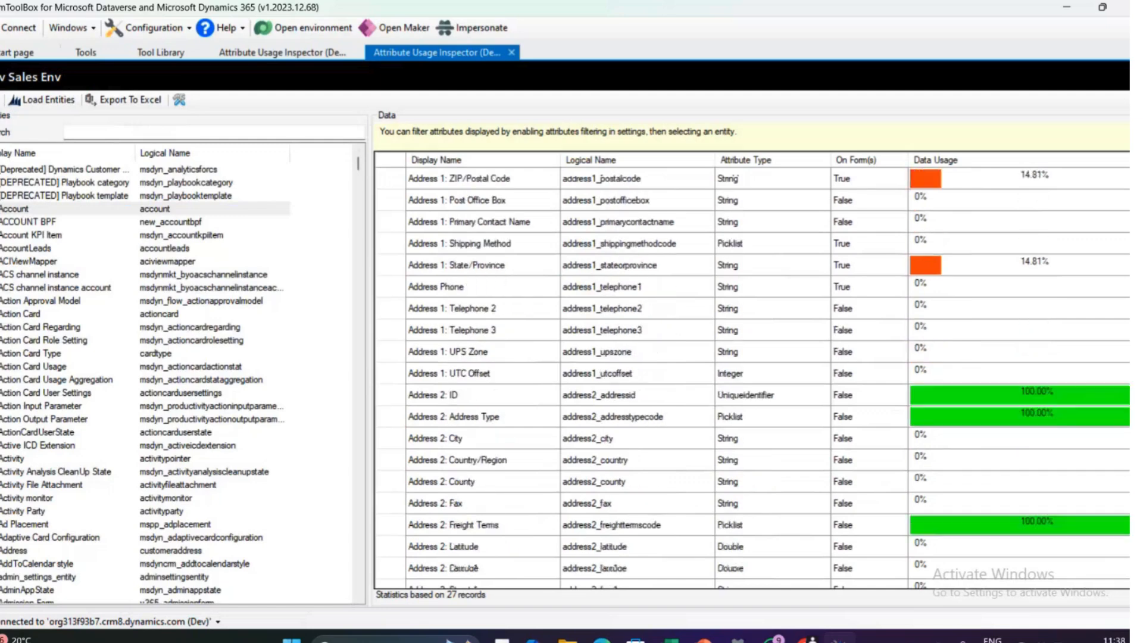
pyautogui.scroll(-15, 750, 369)
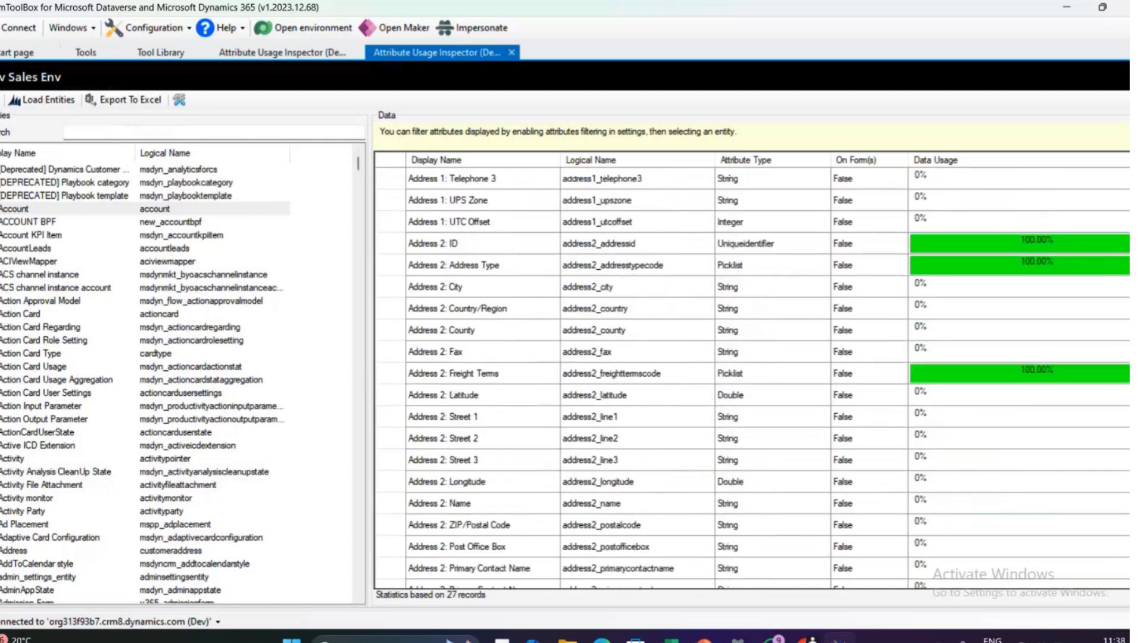
pyautogui.scroll(-4, 750, 369)
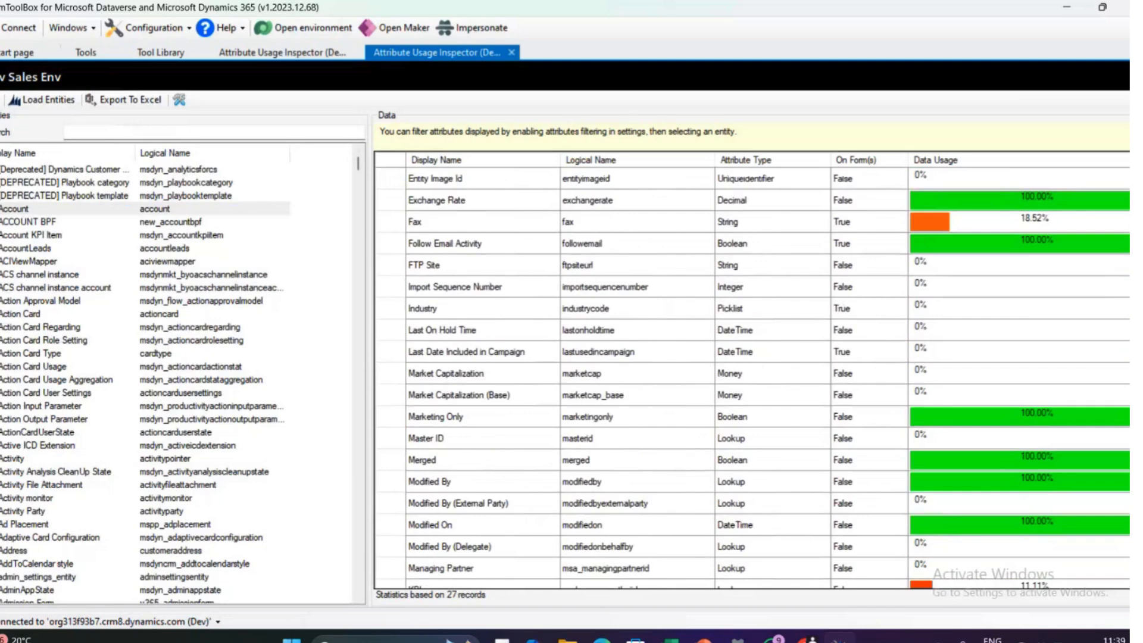
pyautogui.scroll(8, 750, 369)
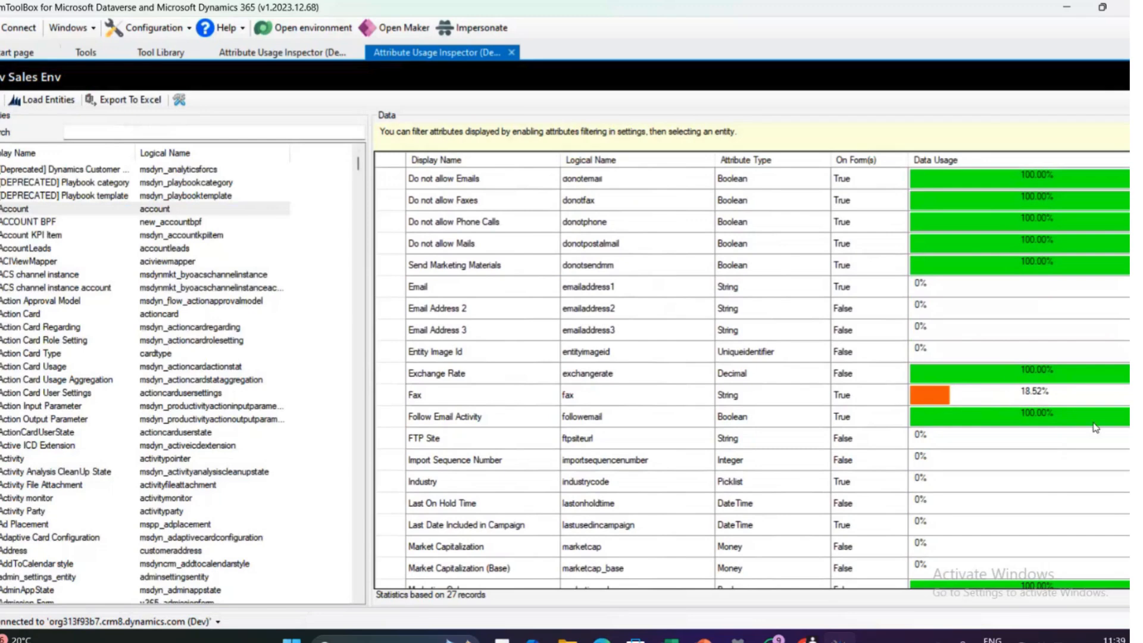
pyautogui.scroll(-5, 1015, 339)
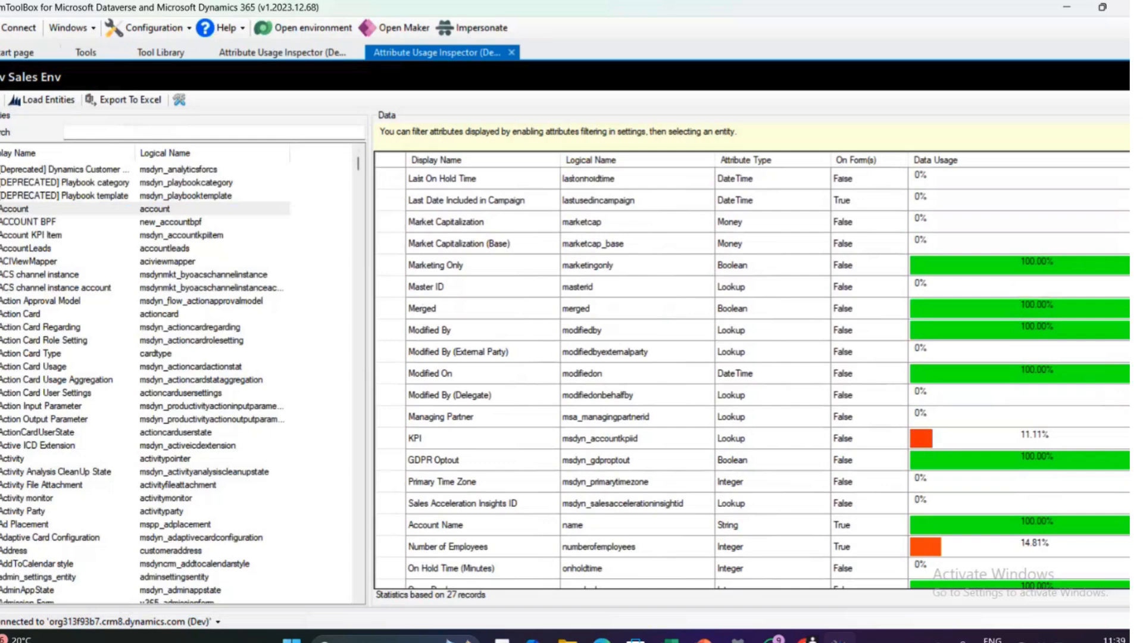
pyautogui.scroll(-5, 1015, 288)
pyautogui.scroll(-1, 750, 369)
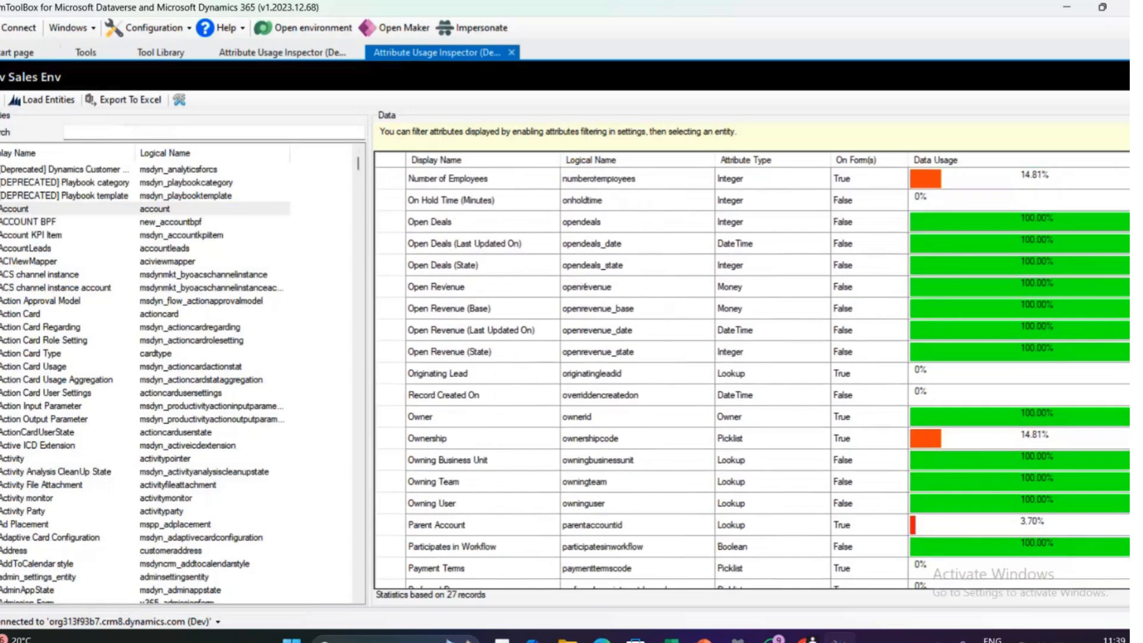
pyautogui.scroll(-2, 1031, 462)
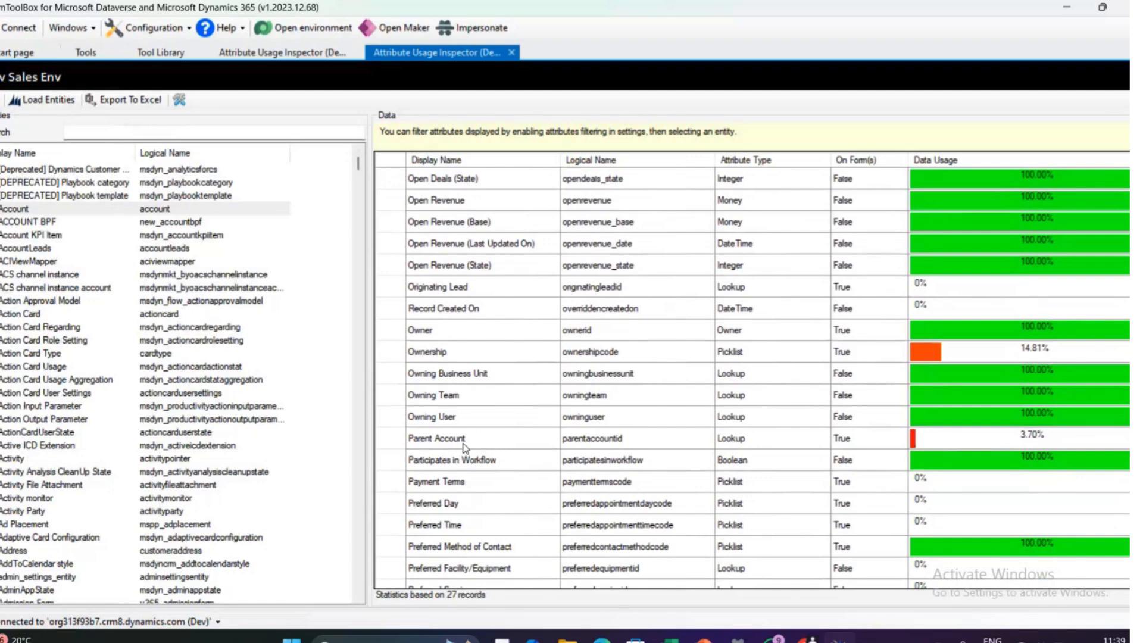
pyautogui.scroll(-7, 768, 379)
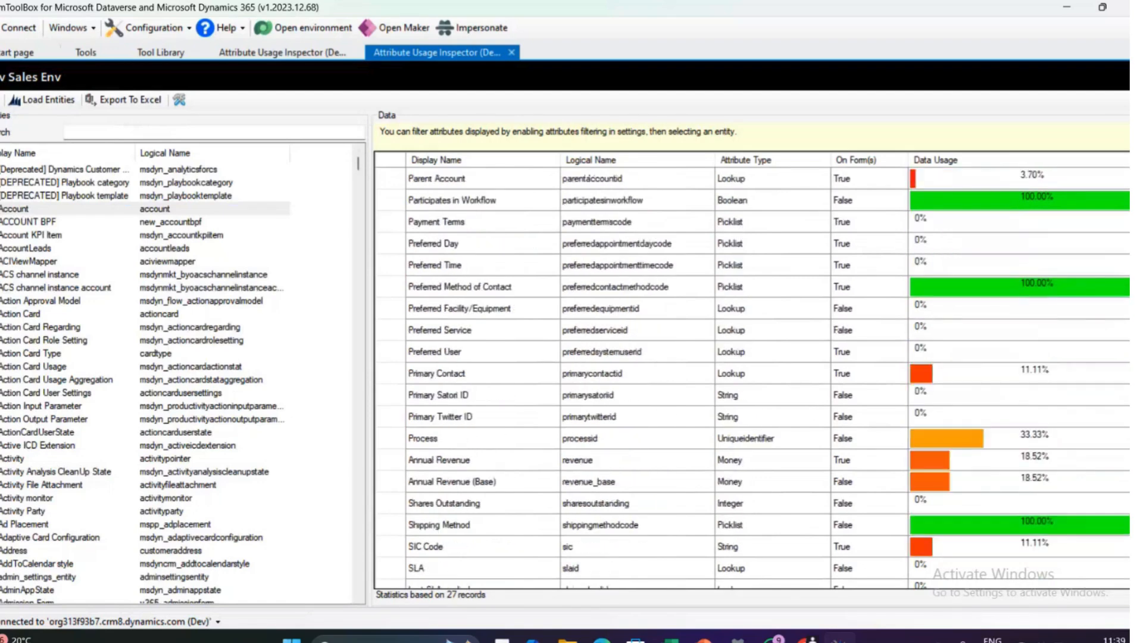
pyautogui.scroll(-4, 767, 379)
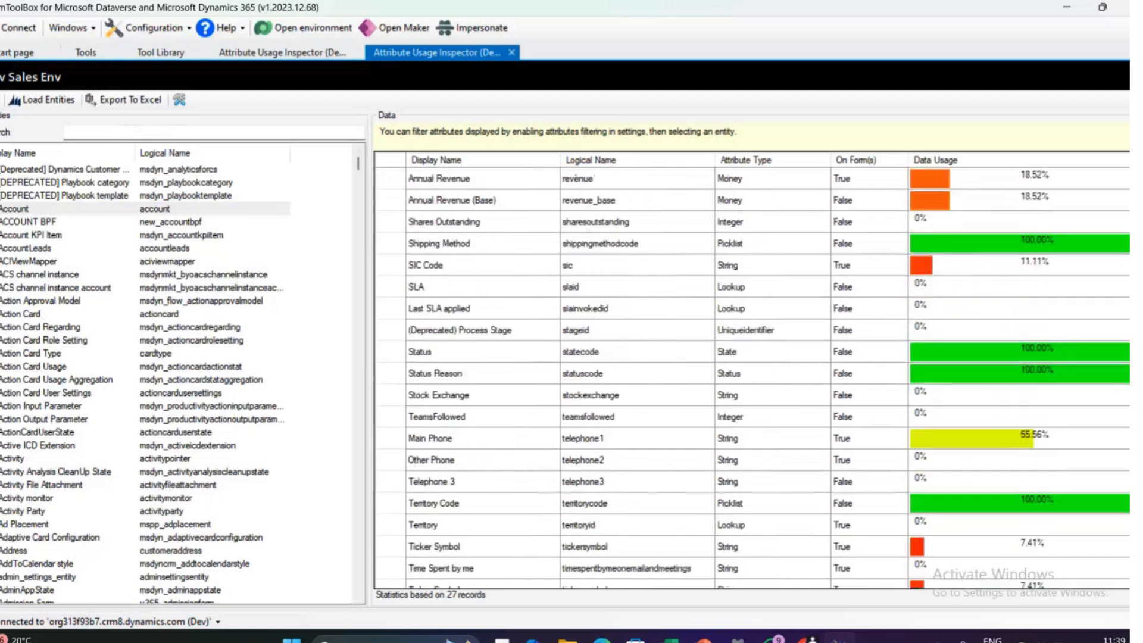
pyautogui.scroll(1, 768, 379)
pyautogui.scroll(-1, 768, 379)
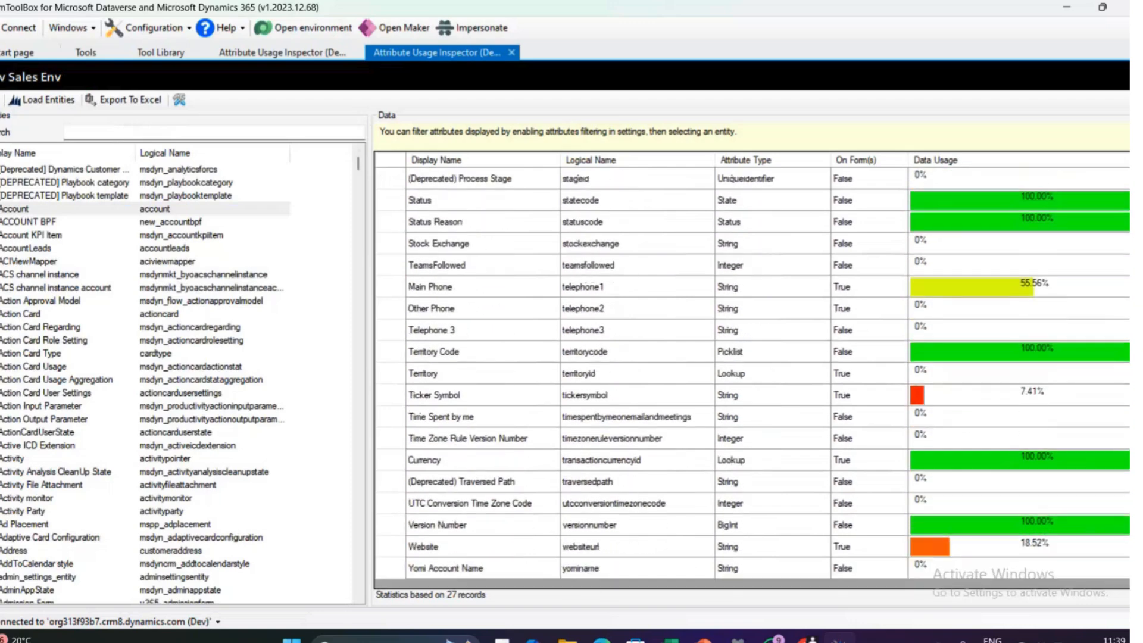
pyautogui.scroll(20, 768, 380)
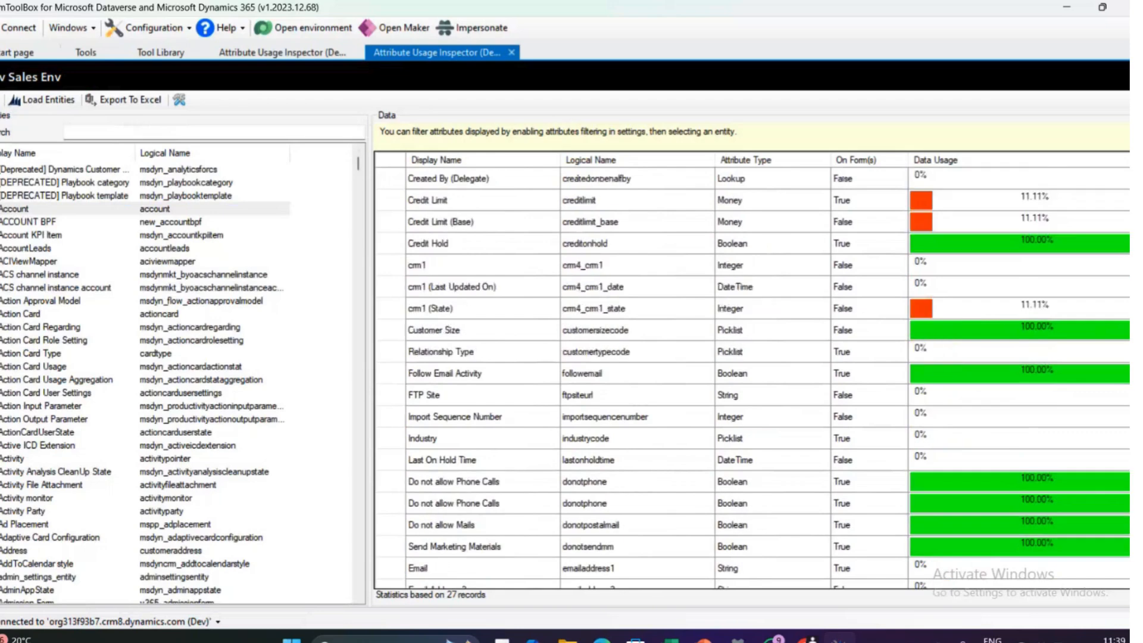
pyautogui.scroll(3, 768, 379)
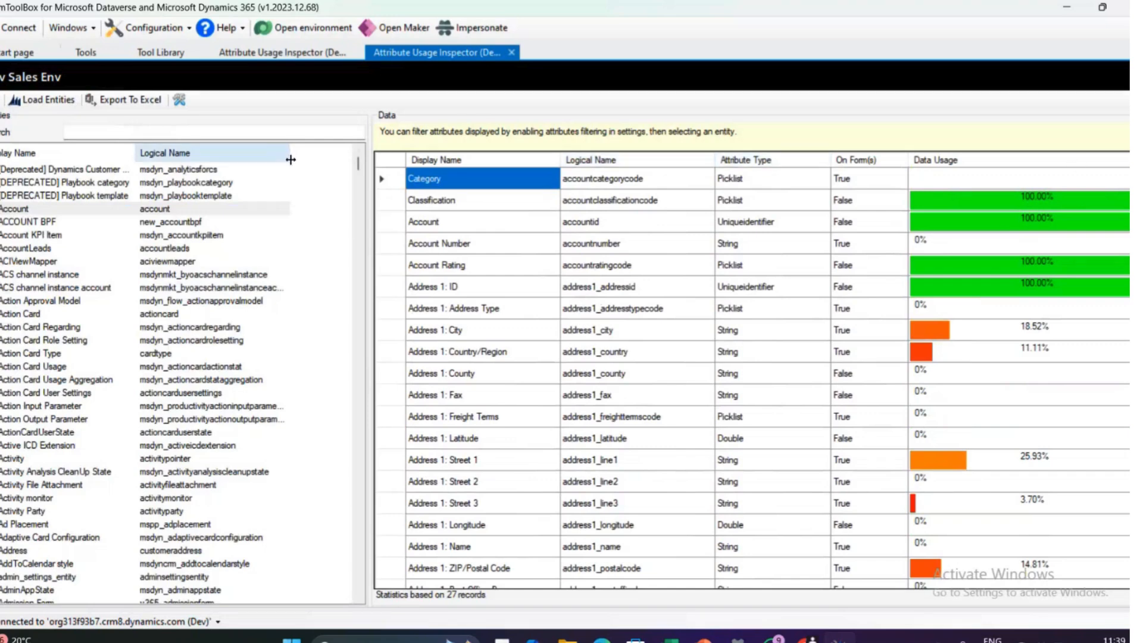
# Export the Account attribute usage to an Excel workbook named "account field usage till11 january 2025" in the Downloads folder.
pyautogui.click(143, 104)
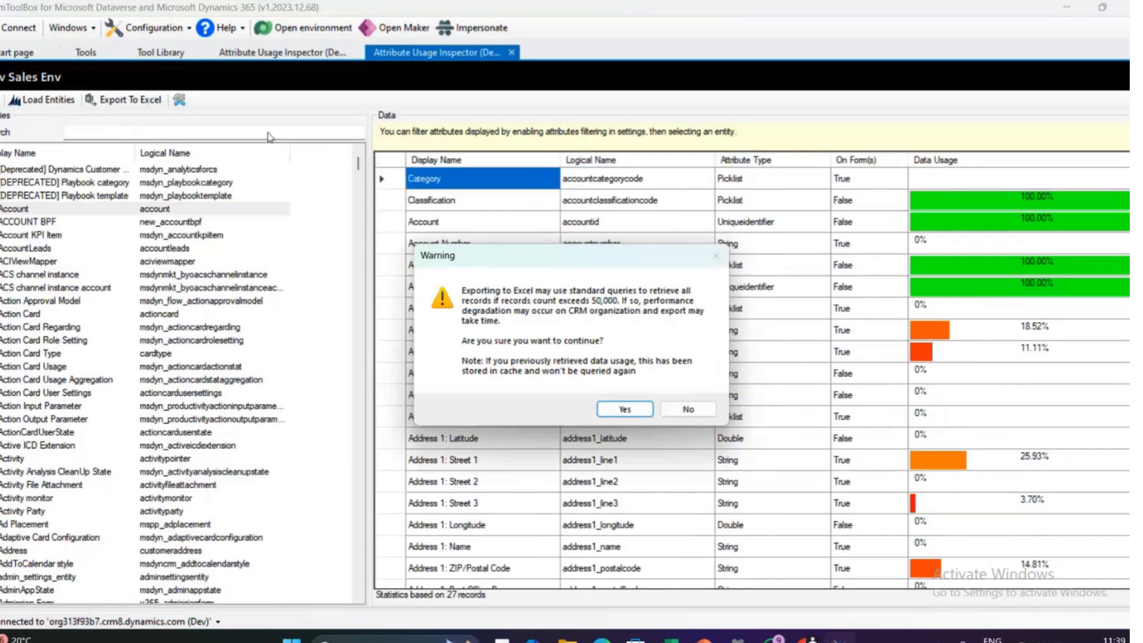
pyautogui.click(640, 412)
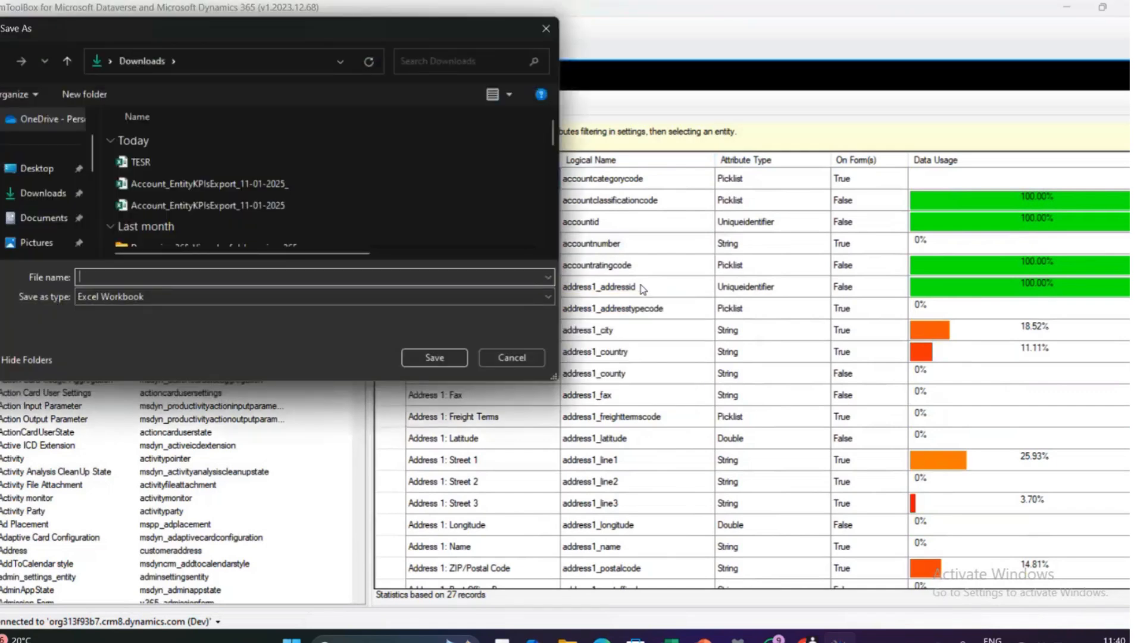
pyautogui.click(48, 203)
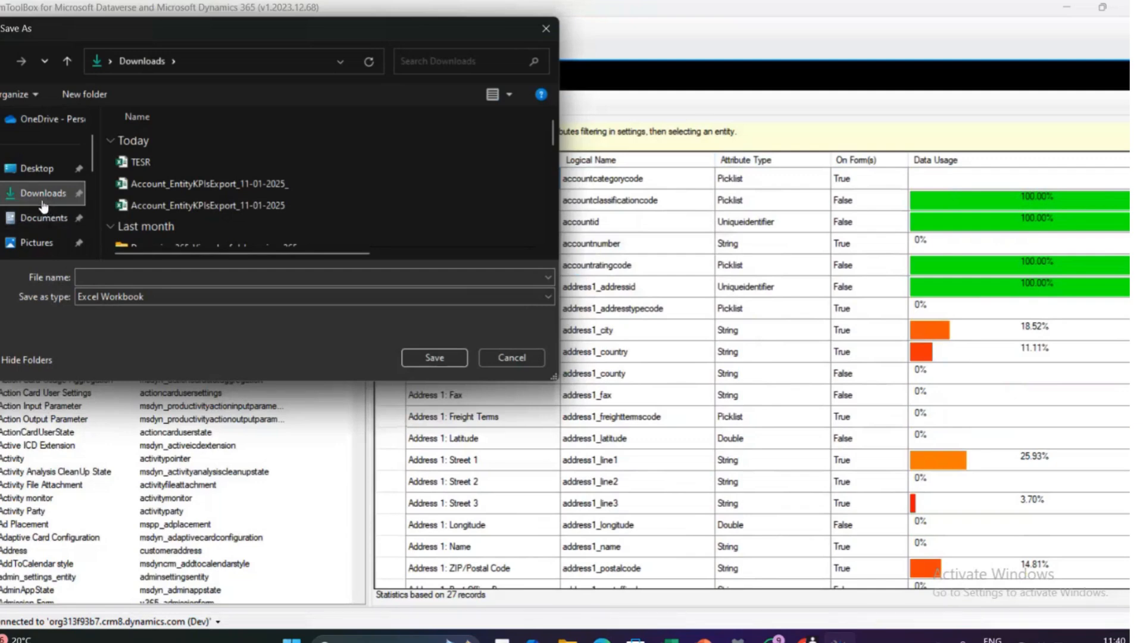
pyautogui.click(93, 279)
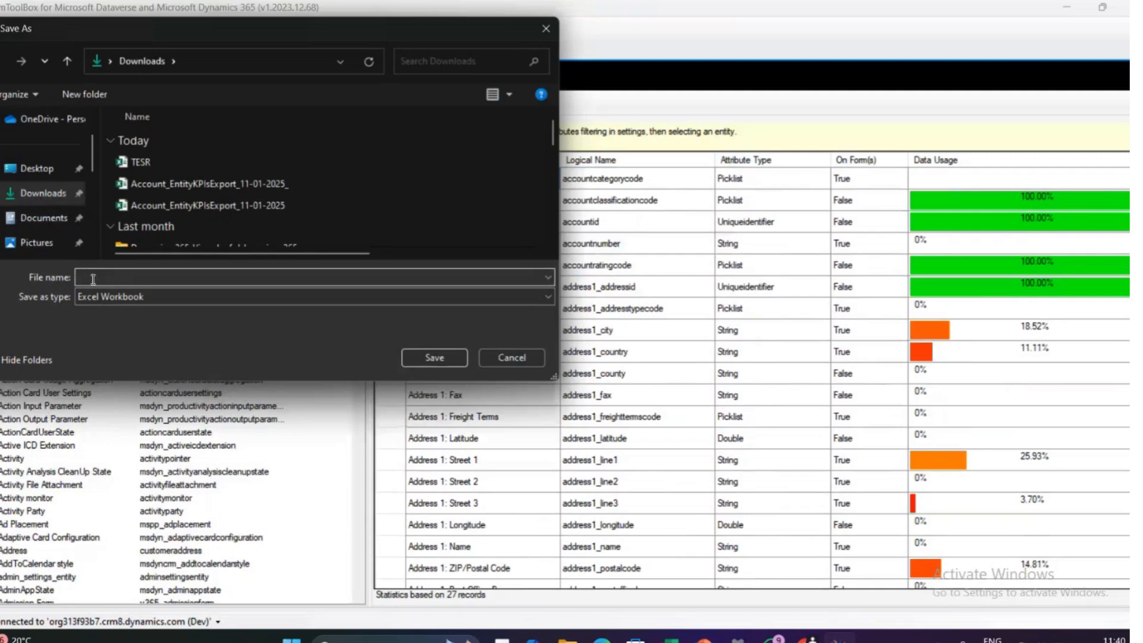
pyautogui.write('acc')
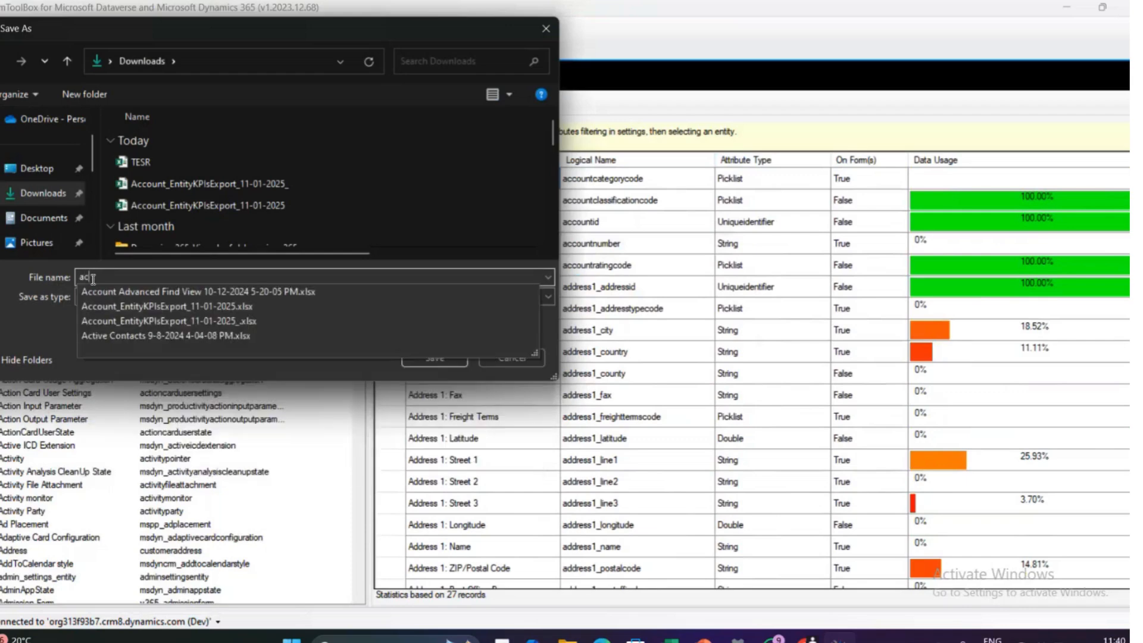
pyautogui.write('ount ')
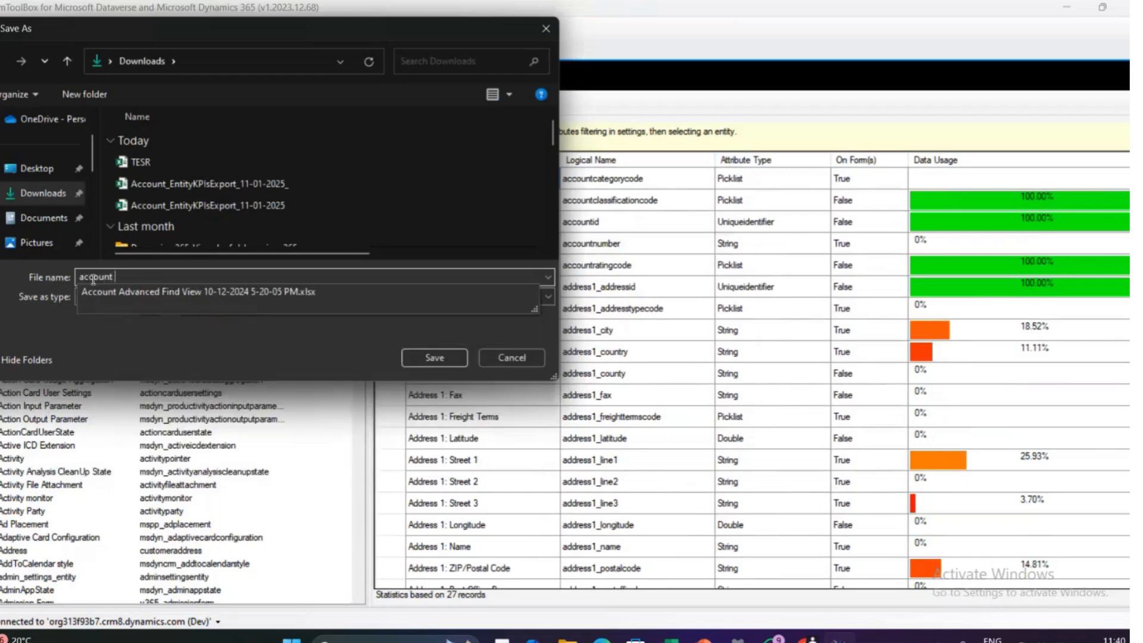
pyautogui.write('fie')
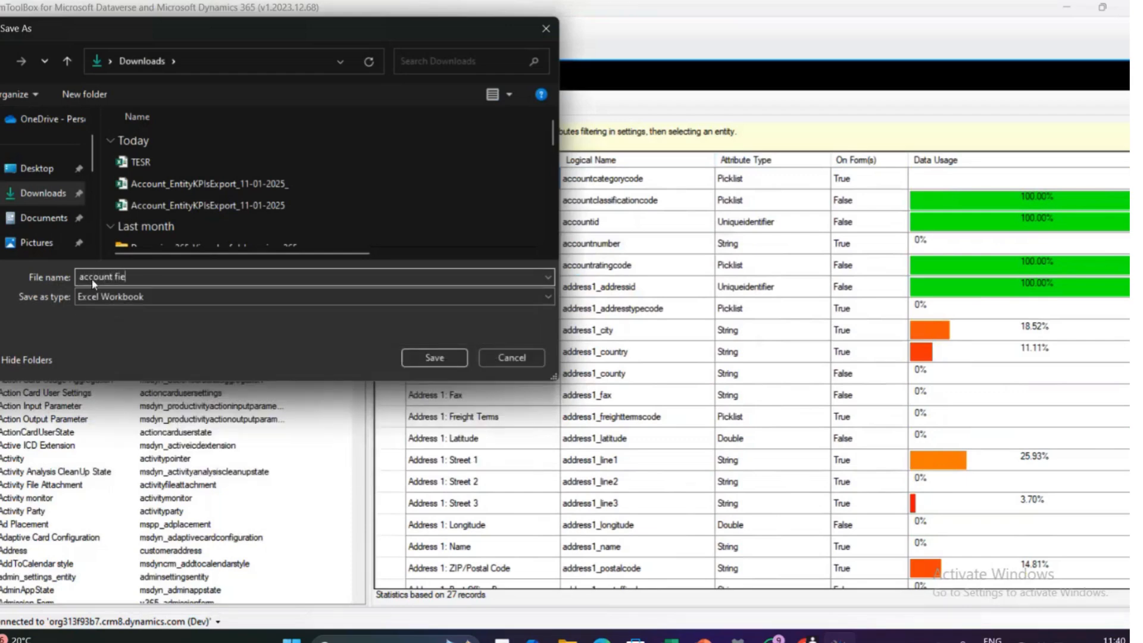
pyautogui.write('ld usage till11 january 2025')
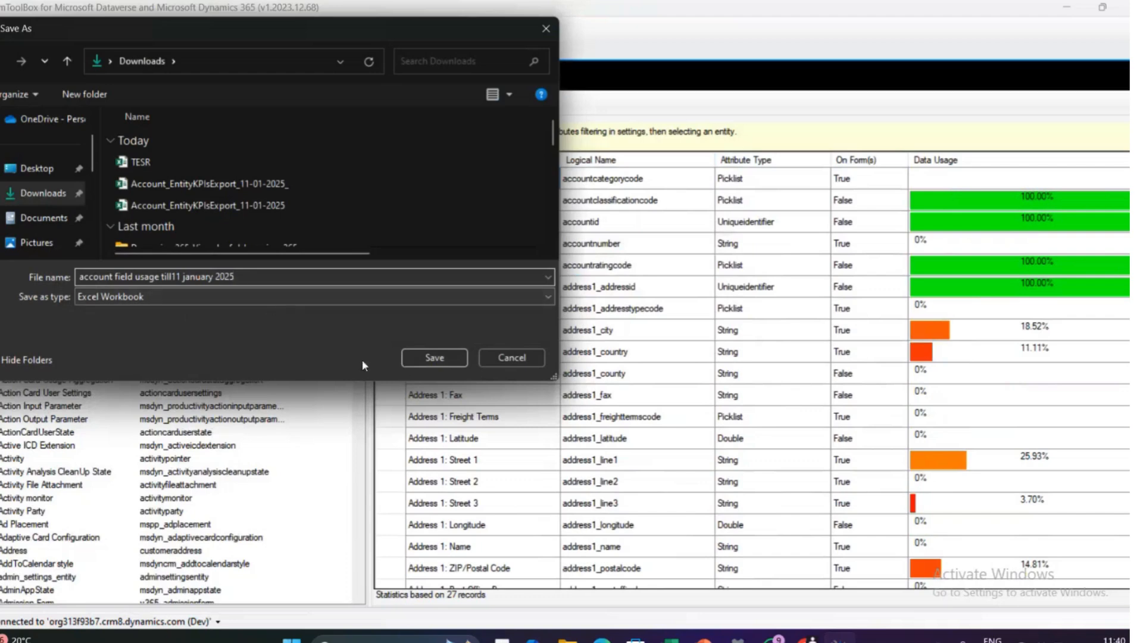
pyautogui.click(443, 361)
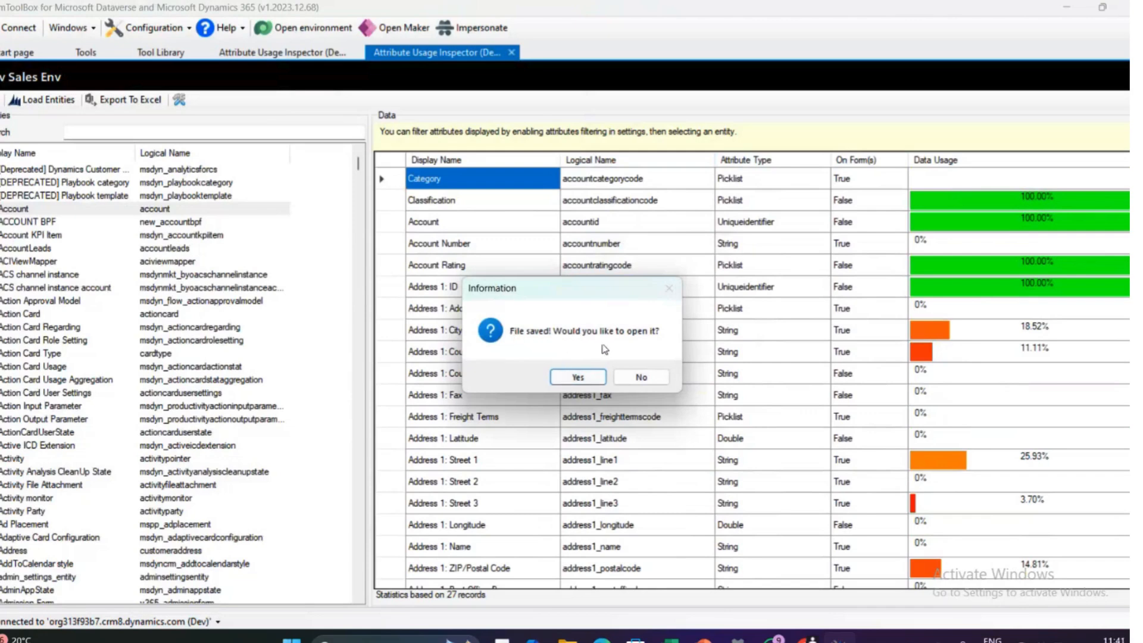
# Open the exported workbook in Excel and examine the Account entity's display name and logical name on the Summary sheet.
pyautogui.click(578, 380)
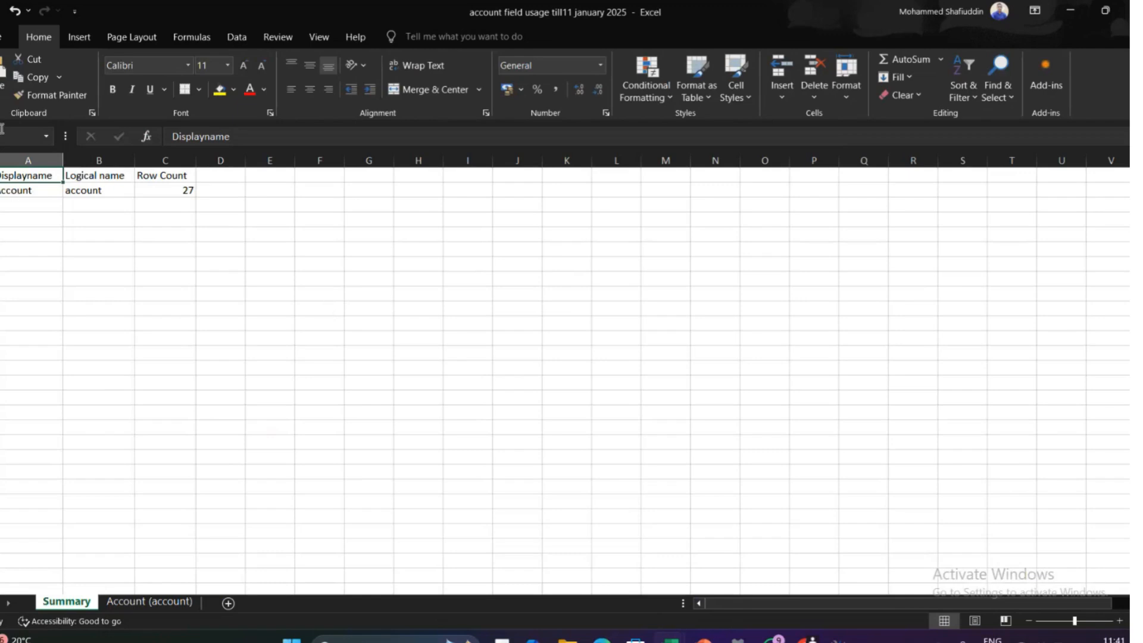
pyautogui.click(26, 191)
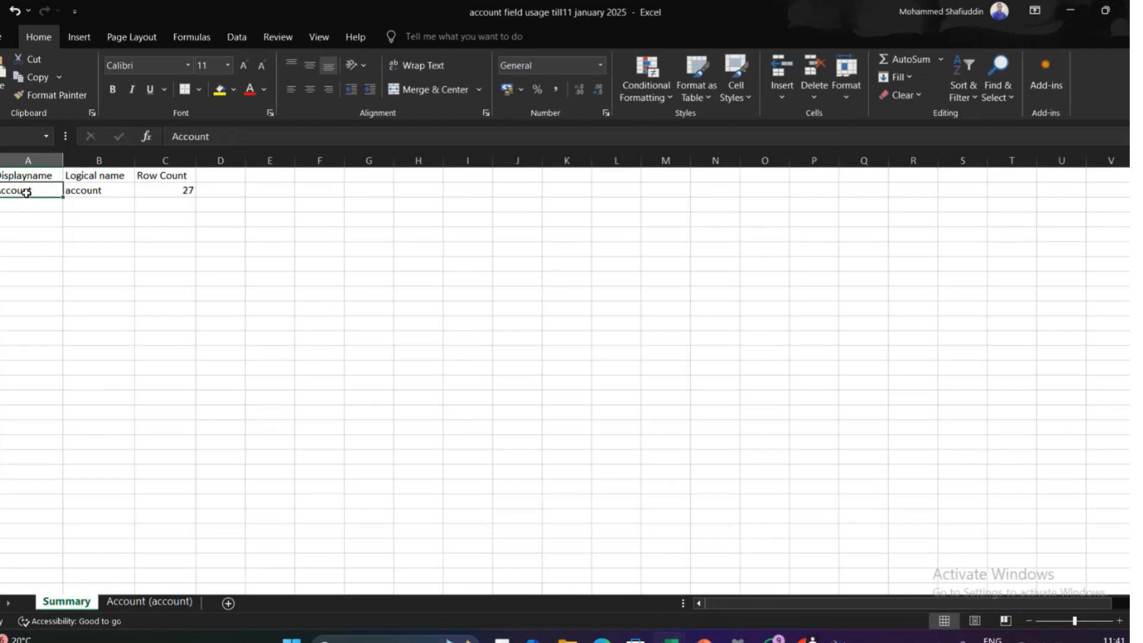
pyautogui.click(92, 192)
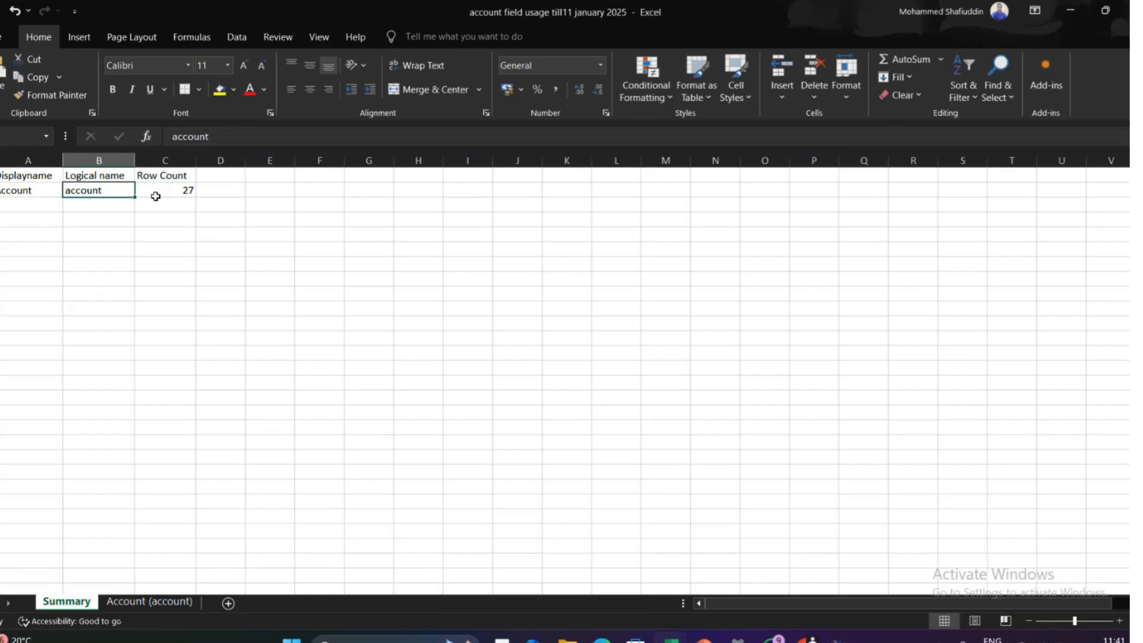
# Examine the columns of the Account (account) sheet, from display name and logical name to data usage and data count.
pyautogui.click(119, 602)
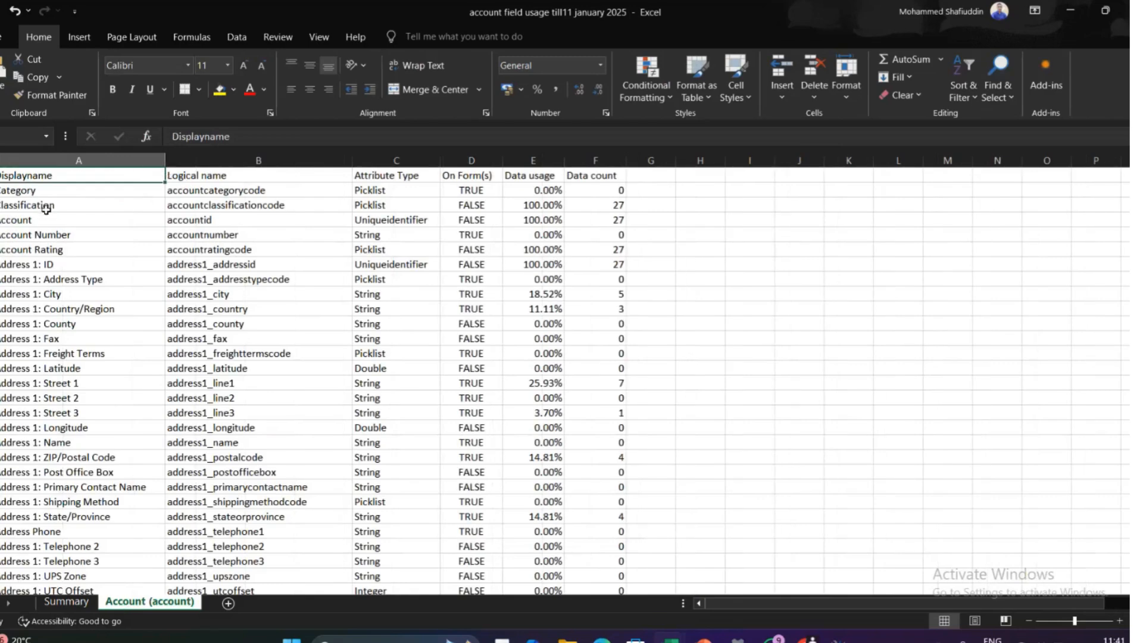
pyautogui.click(31, 193)
pyautogui.click(199, 200)
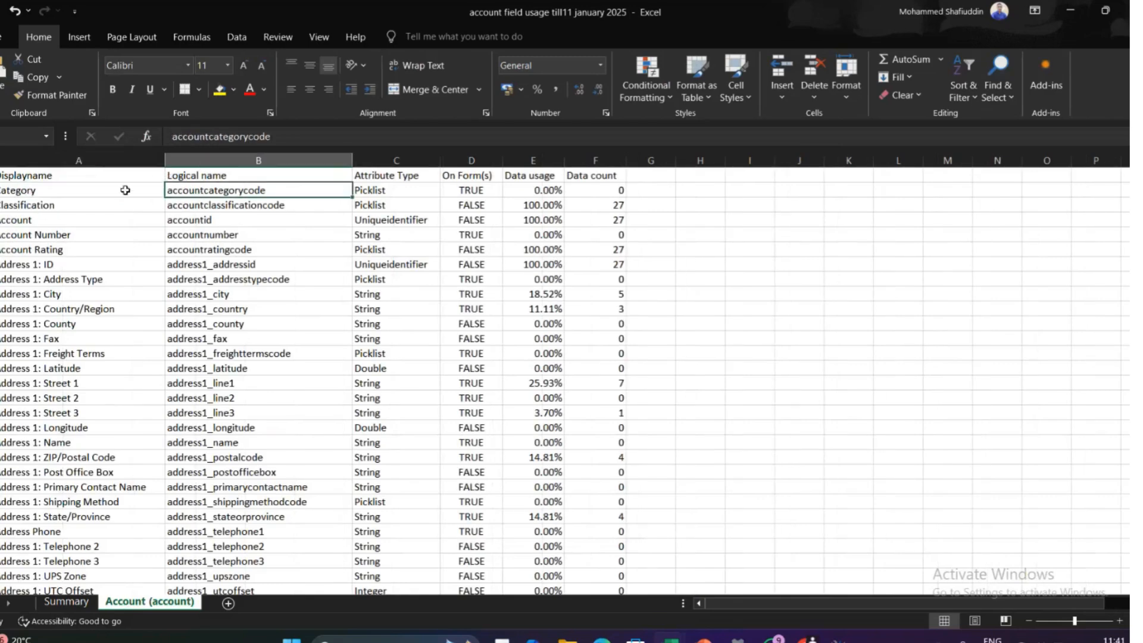
pyautogui.click(99, 179)
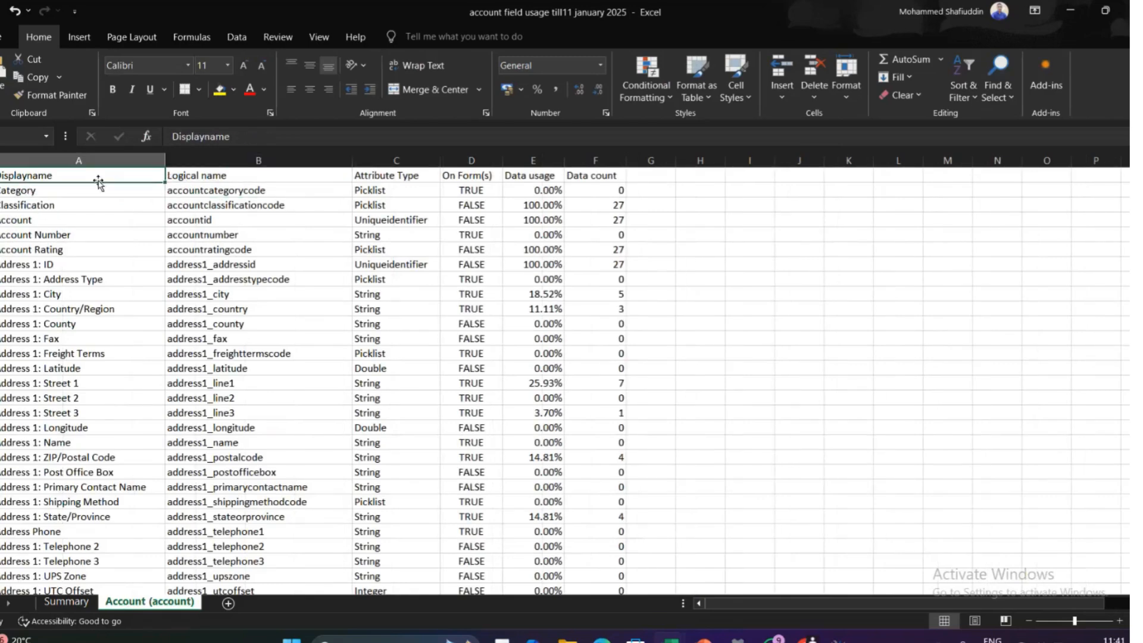
pyautogui.click(394, 201)
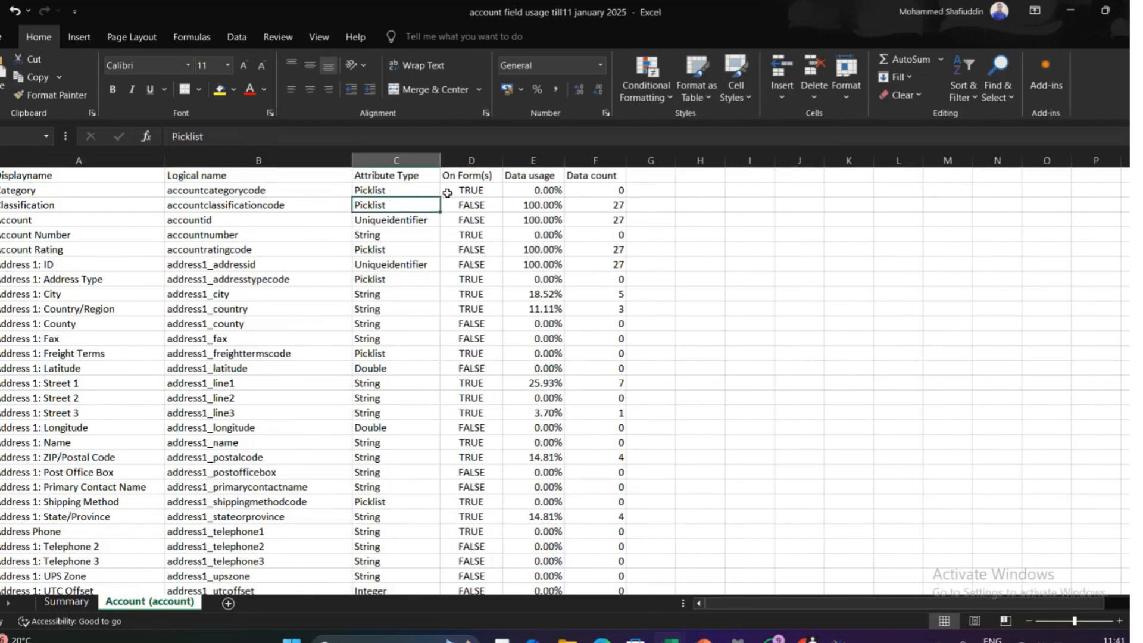
pyautogui.click(512, 189)
pyautogui.click(576, 190)
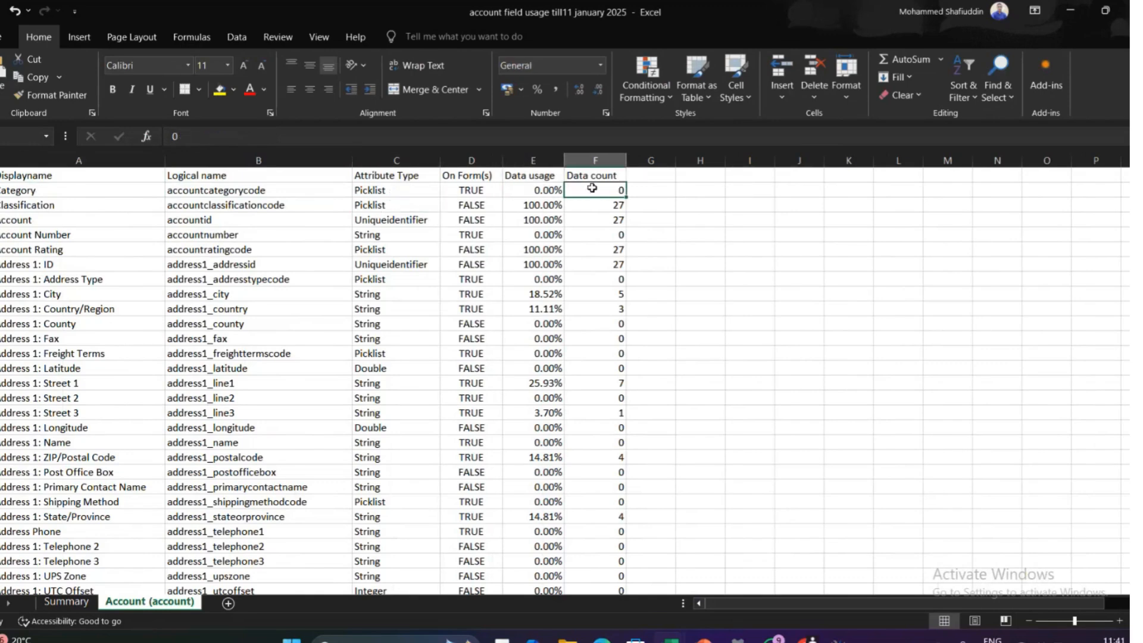
pyautogui.click(534, 220)
pyautogui.click(619, 207)
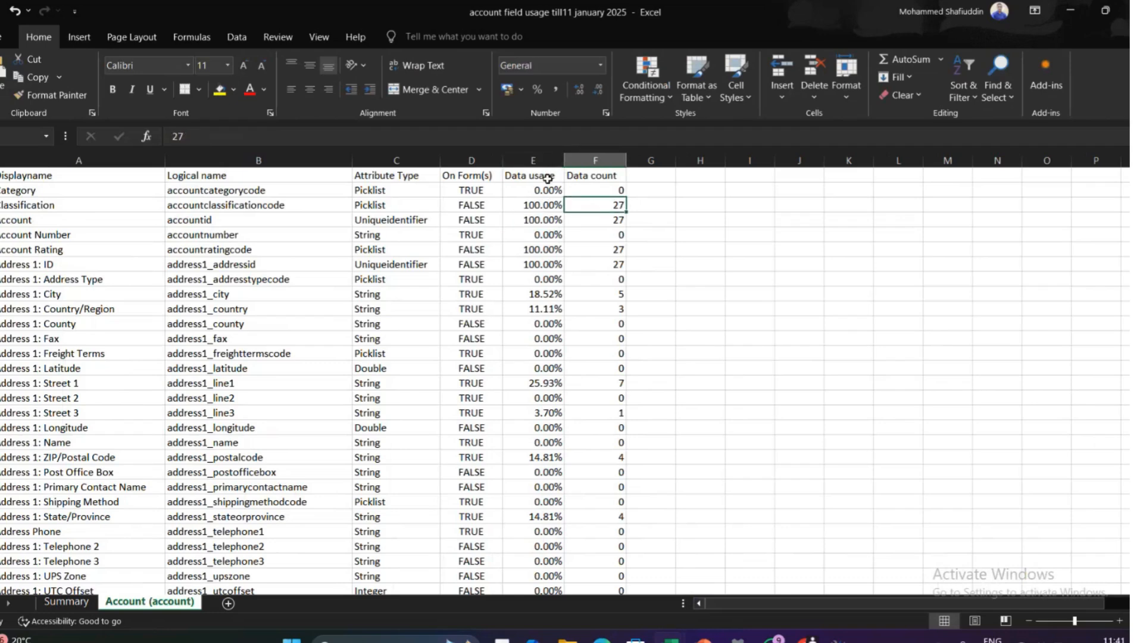
pyautogui.click(608, 458)
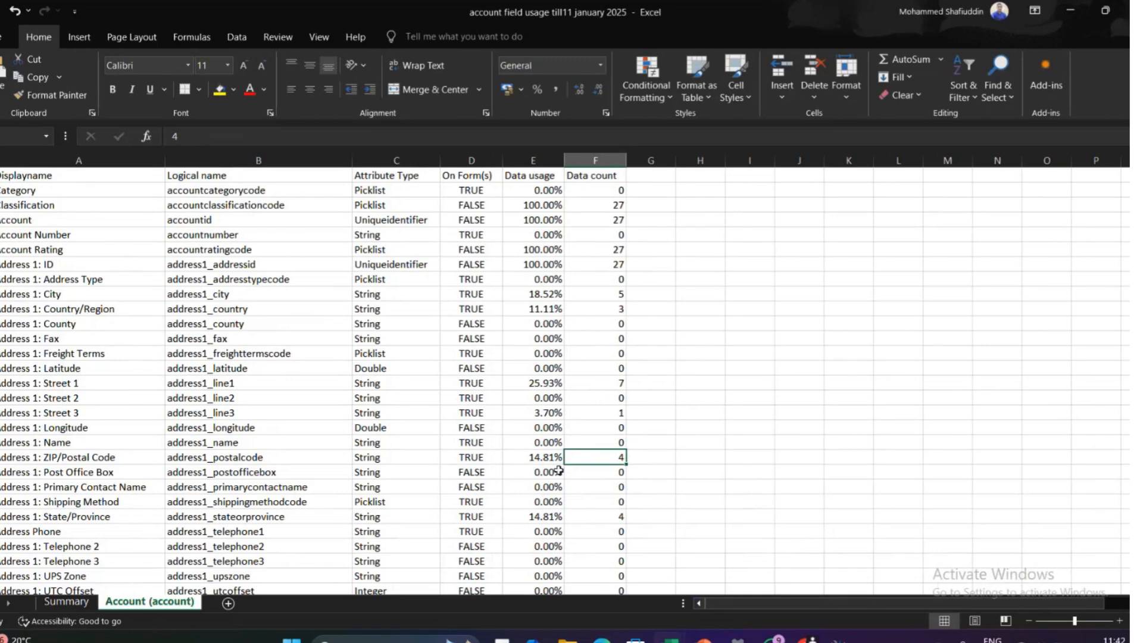
# Read through the Data usage column of the account attributes and return to its header.
pyautogui.click(506, 472)
pyautogui.press('Down')
pyautogui.press('Down')
pyautogui.press('Down')
pyautogui.press('Down')
pyautogui.press('Down')
pyautogui.press('Down')
pyautogui.press('Down')
pyautogui.press('Down')
pyautogui.press('Down')
pyautogui.press('Down')
pyautogui.press('Down')
pyautogui.press('Down')
pyautogui.press('Down')
pyautogui.press('Down')
pyautogui.press('Down')
pyautogui.press('Down')
pyautogui.press('Down')
pyautogui.press('Down')
pyautogui.press('Down')
pyautogui.press('Down')
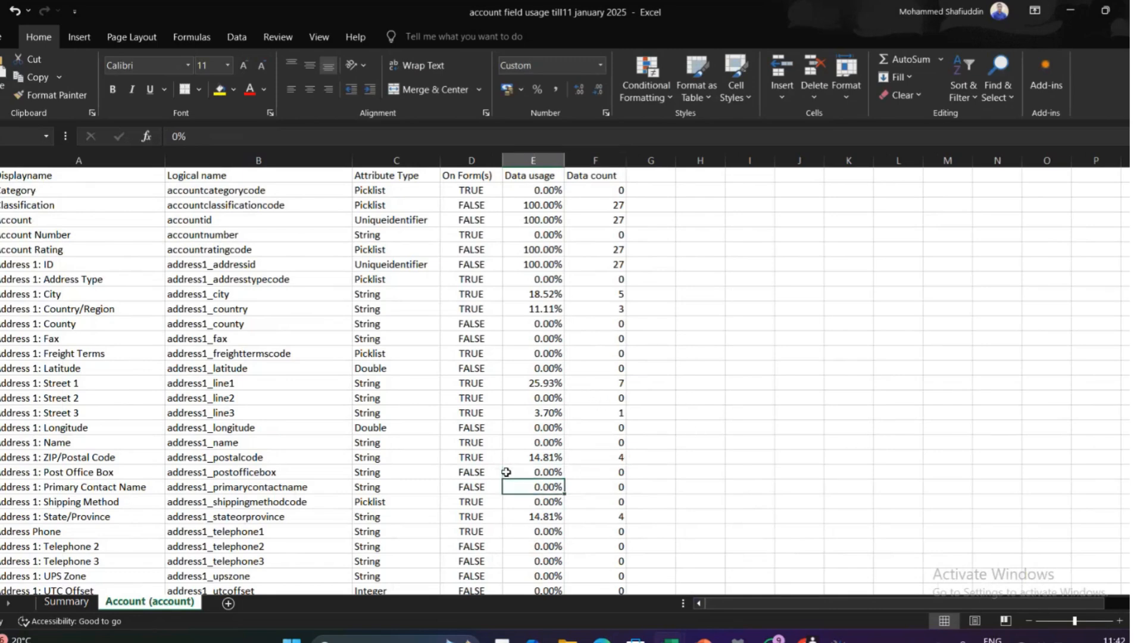
pyautogui.press('Down')
pyautogui.press('Down')
pyautogui.press('Down')
pyautogui.press('Down')
pyautogui.press('Down')
pyautogui.press('Down')
pyautogui.press('Down')
pyautogui.press('Down')
pyautogui.press('Down')
pyautogui.press('Down')
pyautogui.press('Down')
pyautogui.press('Down')
pyautogui.press('Down')
pyautogui.press('Down')
pyautogui.press('Down')
pyautogui.press('Down')
pyautogui.press('Down')
pyautogui.press('Down')
pyautogui.press('Down')
pyautogui.press('Down')
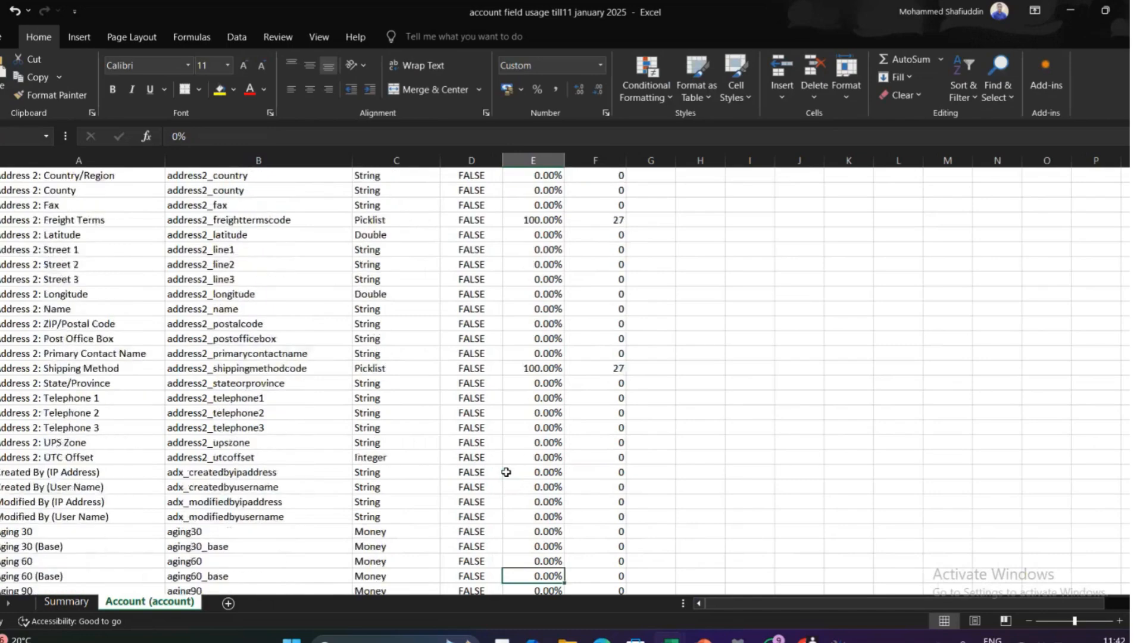
pyautogui.press('Up')
pyautogui.press('Up')
pyautogui.press('Up')
pyautogui.press('Up')
pyautogui.press('Up')
pyautogui.press('Up')
pyautogui.press('Up')
pyautogui.press('Up')
pyautogui.press('Up')
pyautogui.press('Up')
pyautogui.press('Up')
pyautogui.press('Up')
pyautogui.press('Up')
pyautogui.press('Up')
pyautogui.press('Up')
pyautogui.press('Up')
pyautogui.press('Up')
pyautogui.press('Up')
pyautogui.press('Up')
pyautogui.press('Up')
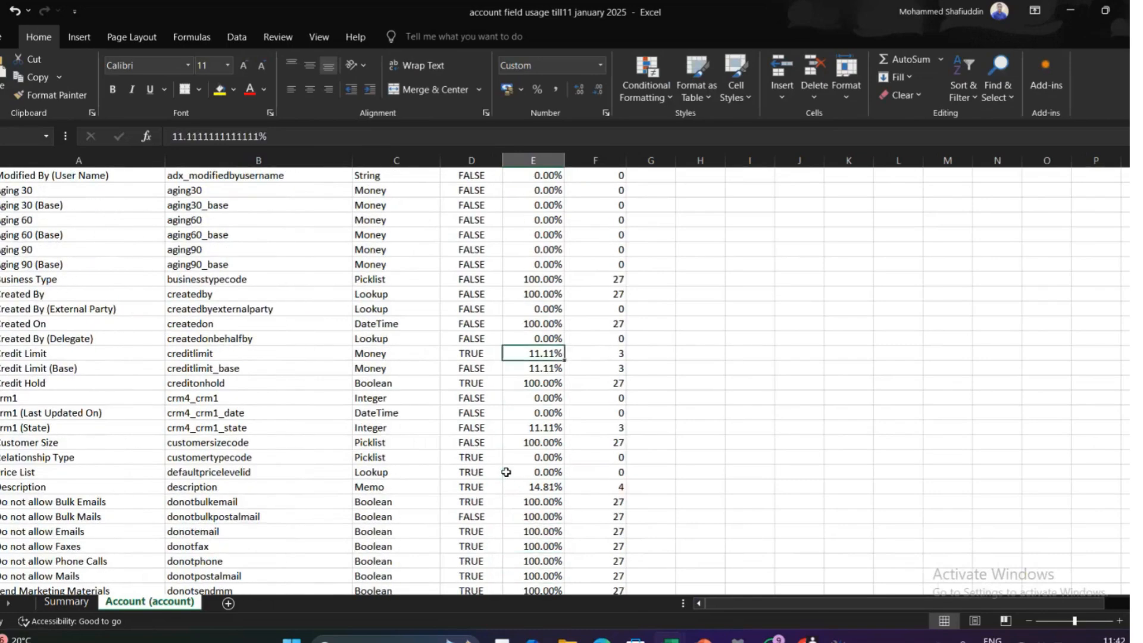
pyautogui.press('Up')
pyautogui.press('Up')
pyautogui.press('Up')
pyautogui.press('Up')
pyautogui.press('Up')
pyautogui.press('Up')
pyautogui.press('Up')
pyautogui.press('Up')
pyautogui.press('Up')
pyautogui.press('Up')
pyautogui.press('Up')
pyautogui.press('Up')
pyautogui.press('Up')
pyautogui.press('Up')
pyautogui.press('Up')
pyautogui.press('Up')
pyautogui.press('Up')
pyautogui.press('Up')
pyautogui.press('Up')
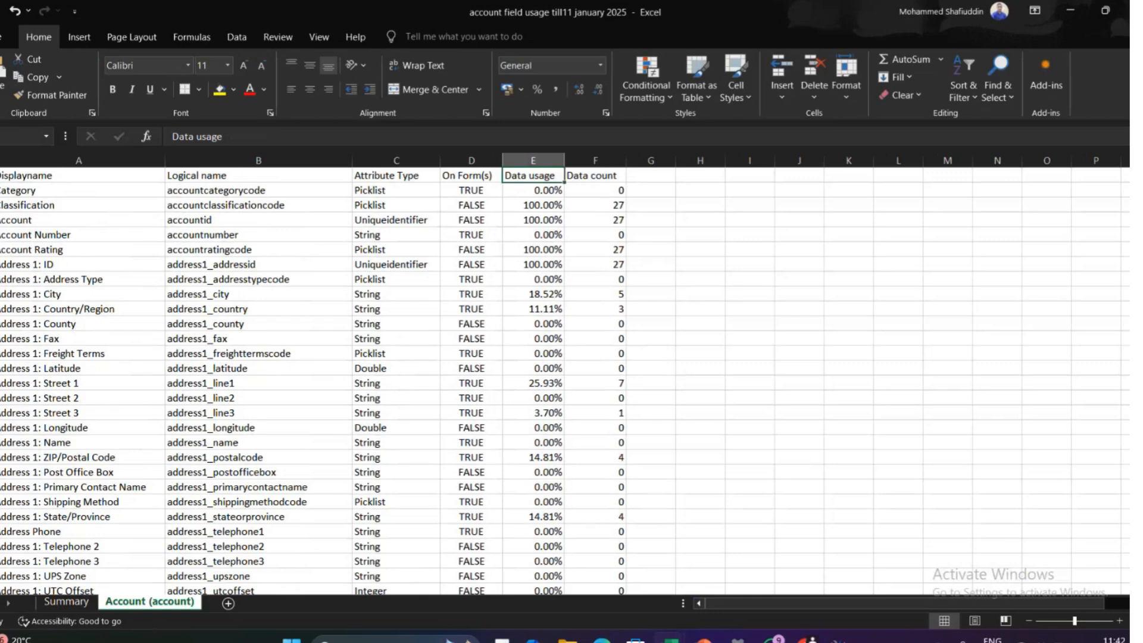
# Add filters to the header row and show only the attributes with a Data count of 0.
pyautogui.click(1, 175)
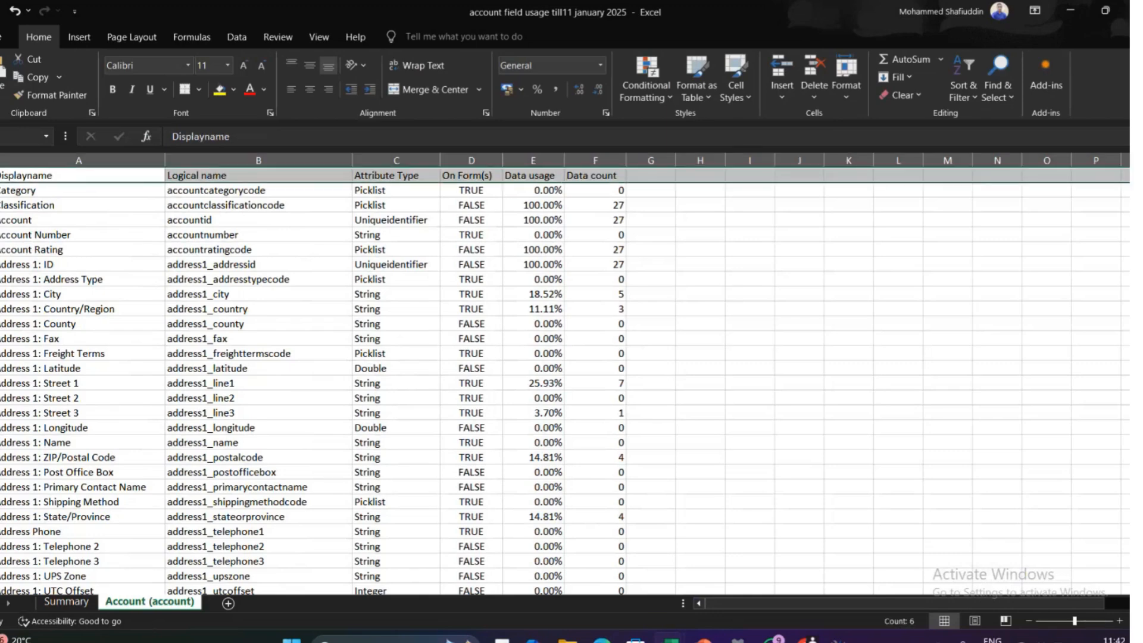
pyautogui.hotkey('ctrl', 'shift', 'l')
pyautogui.click(409, 265)
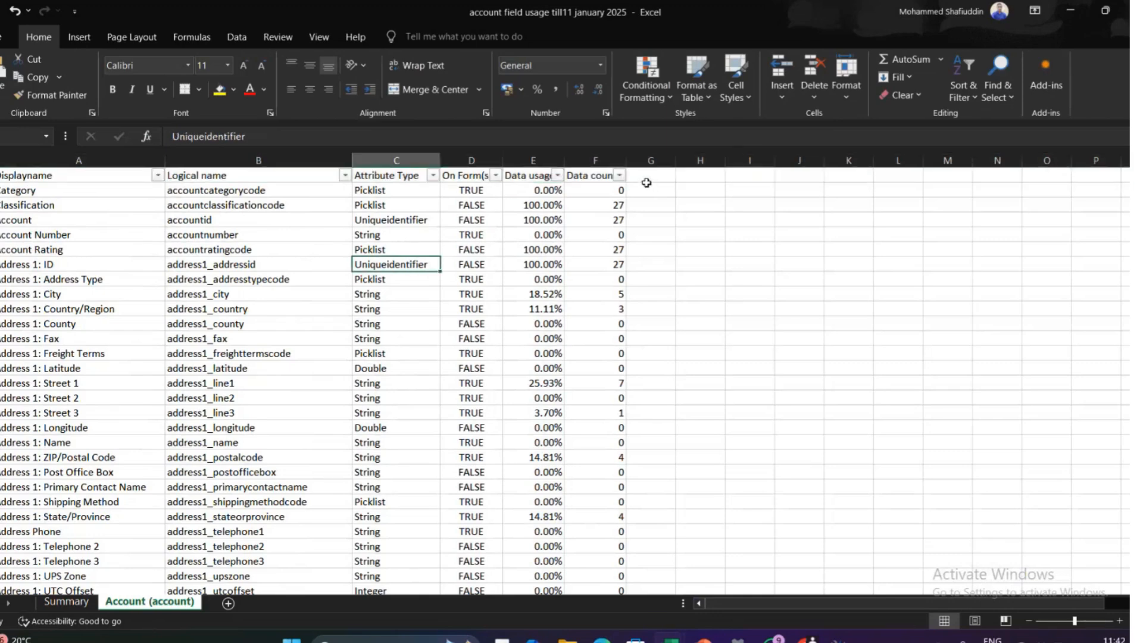
pyautogui.click(620, 176)
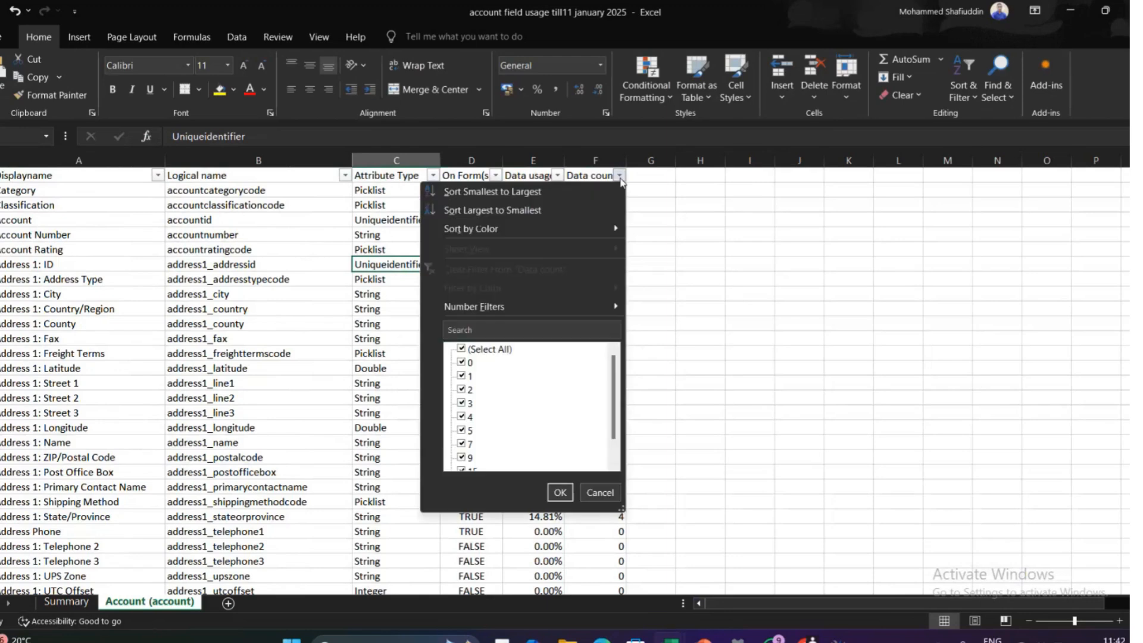
pyautogui.click(463, 350)
pyautogui.click(461, 362)
pyautogui.click(558, 492)
pyautogui.click(781, 337)
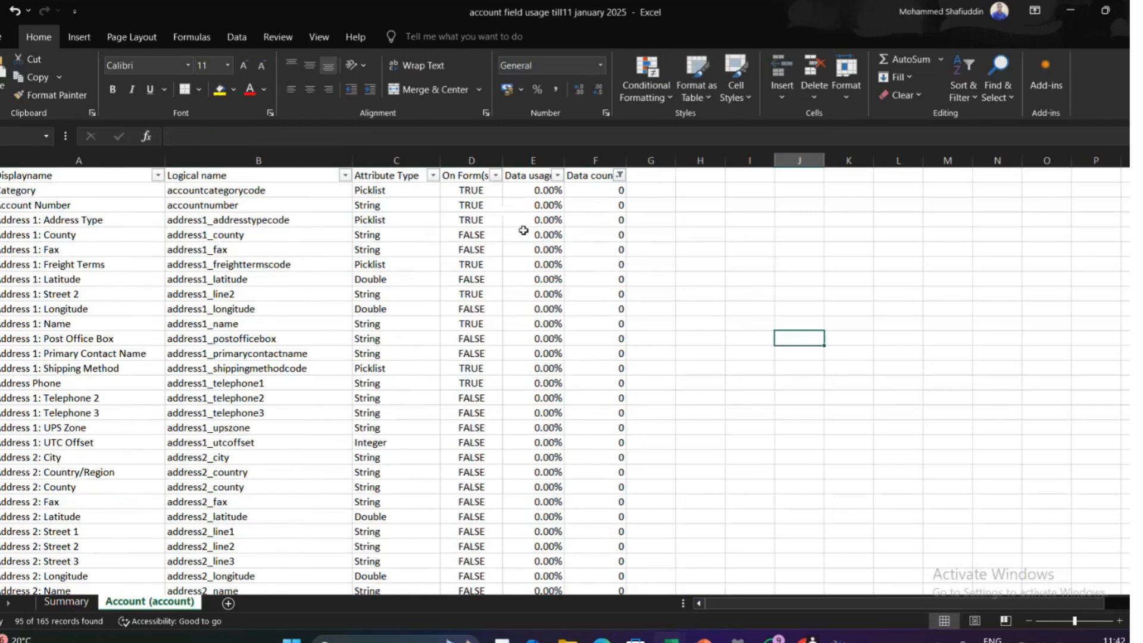
# Change the Data count filter to show only attributes with a count of 1.
pyautogui.click(621, 176)
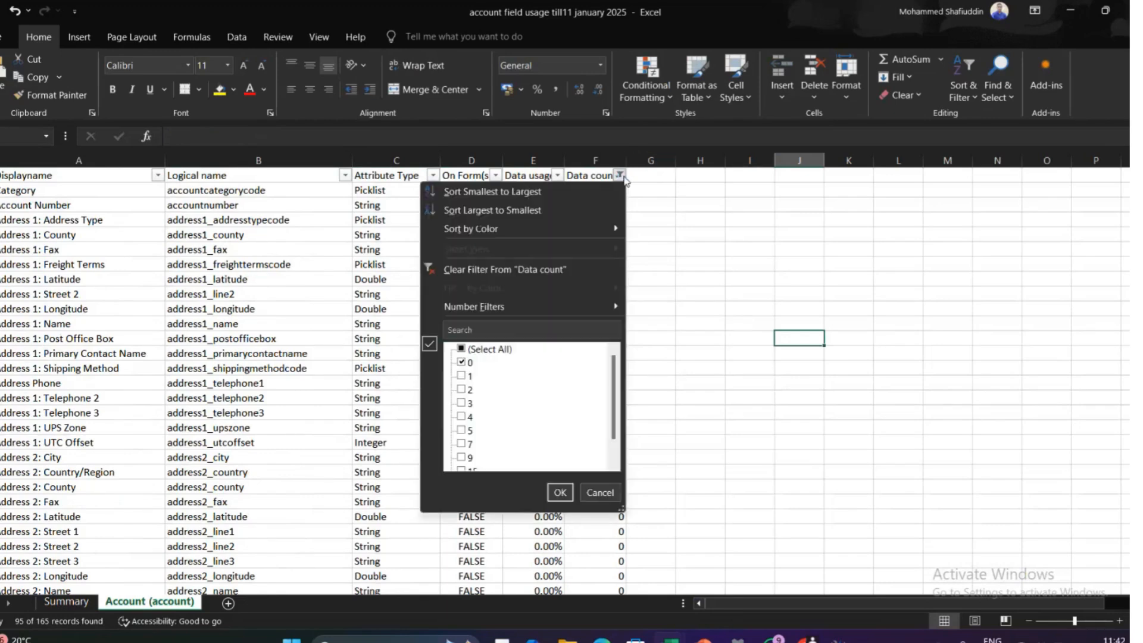
pyautogui.click(461, 363)
pyautogui.click(462, 376)
pyautogui.click(559, 492)
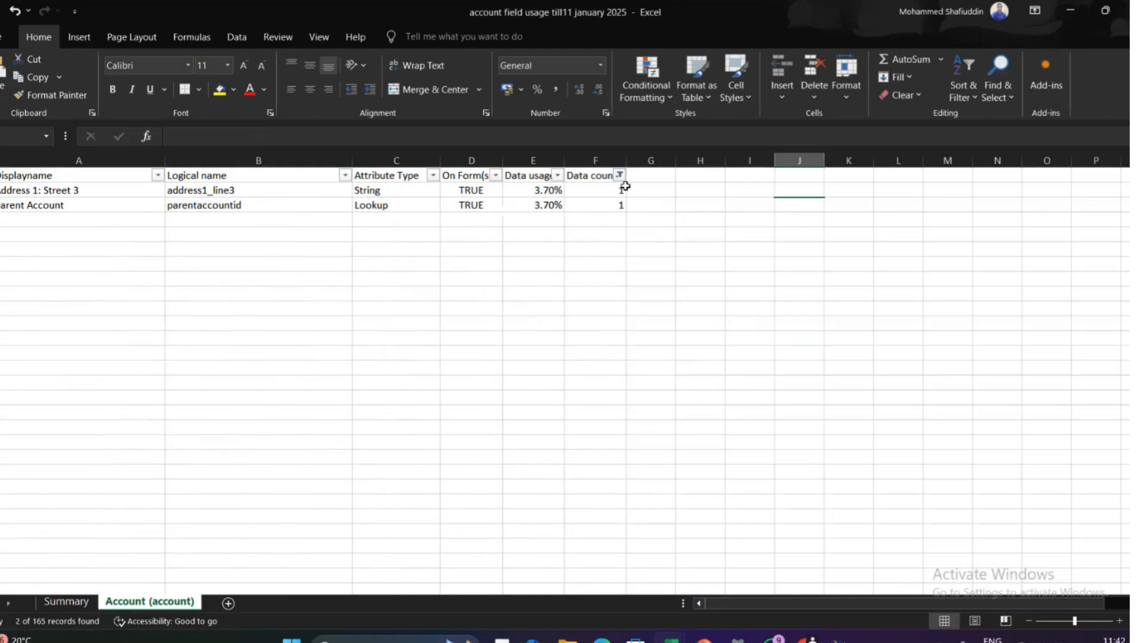
pyautogui.click(609, 295)
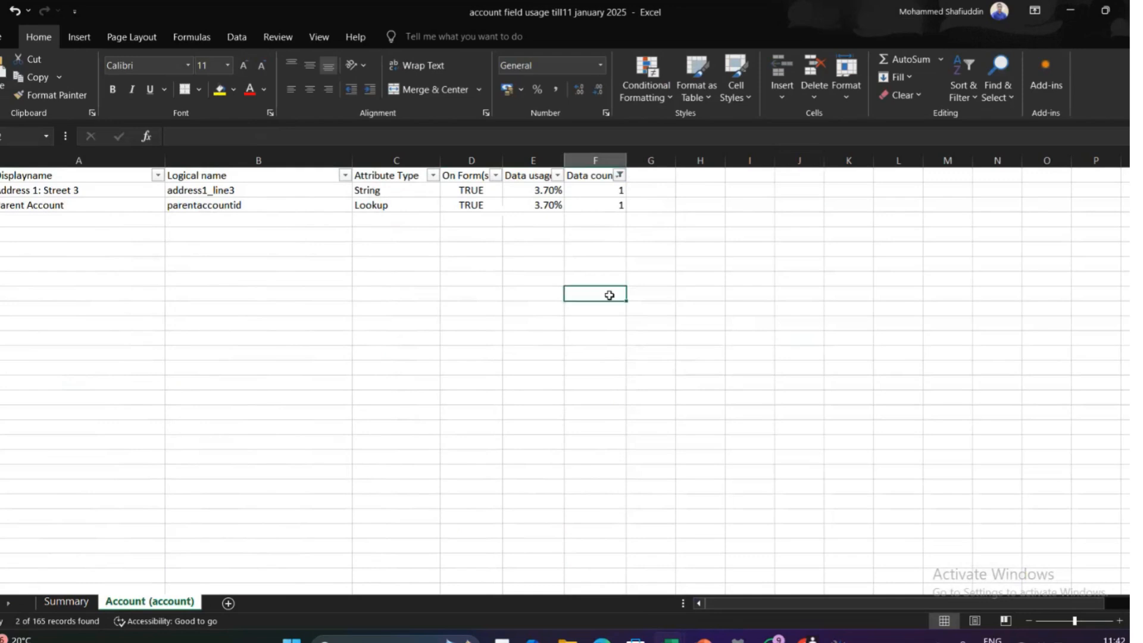
# Switch to XrmToolBox and open the Entity Fields Analyser tool from the installed tools.
pyautogui.hotkey('alt', 'Tab')
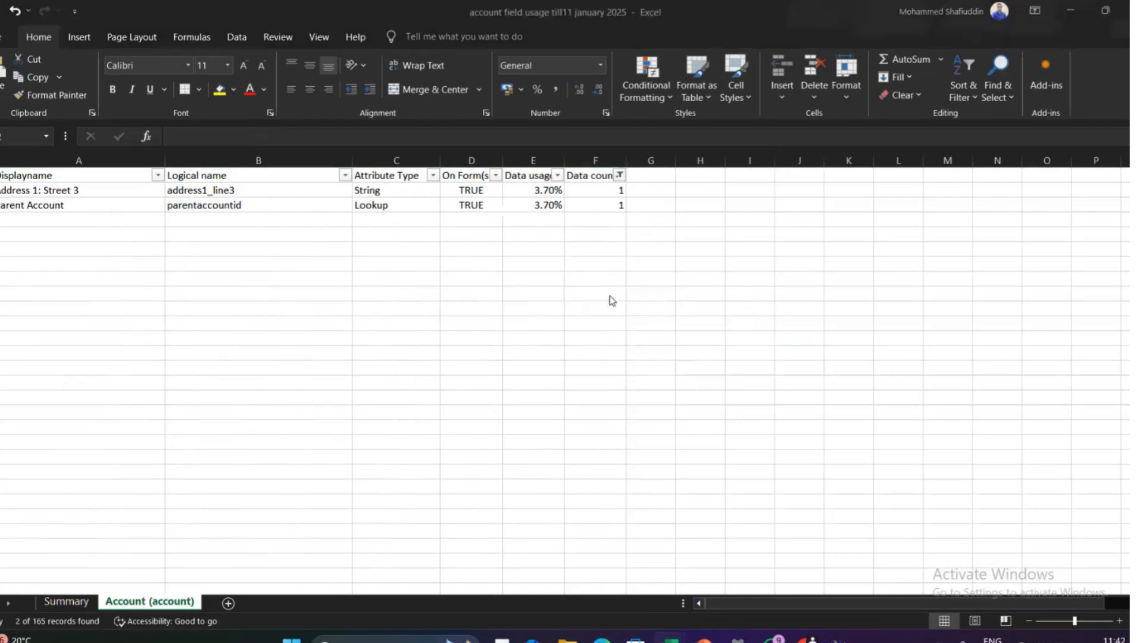
pyautogui.hotkey('alt', 'Tab')
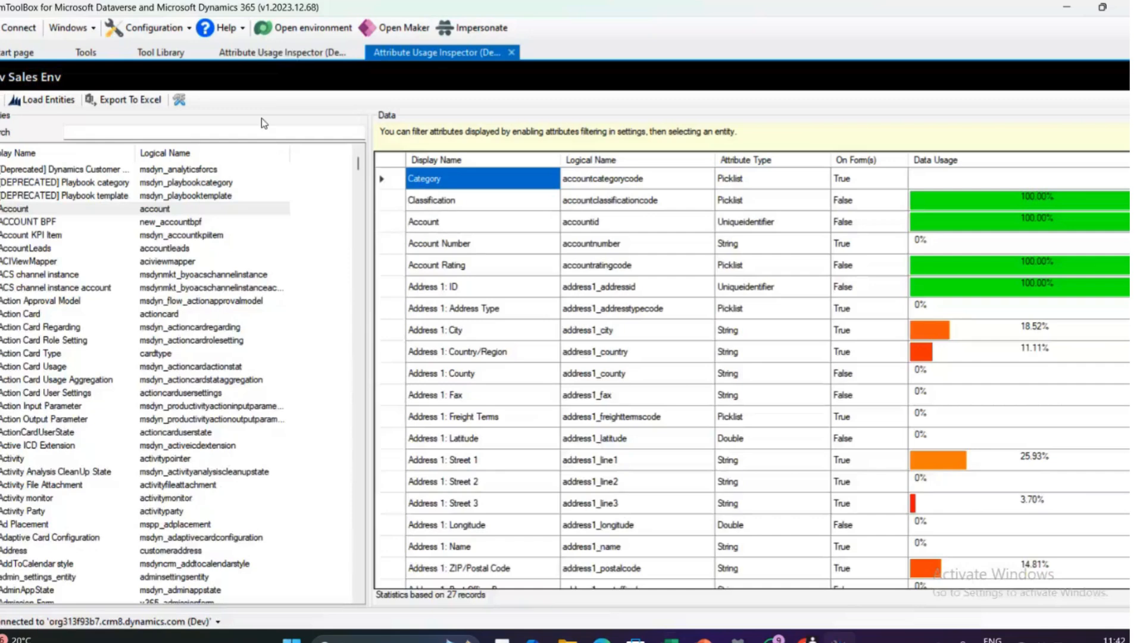
pyautogui.click(239, 58)
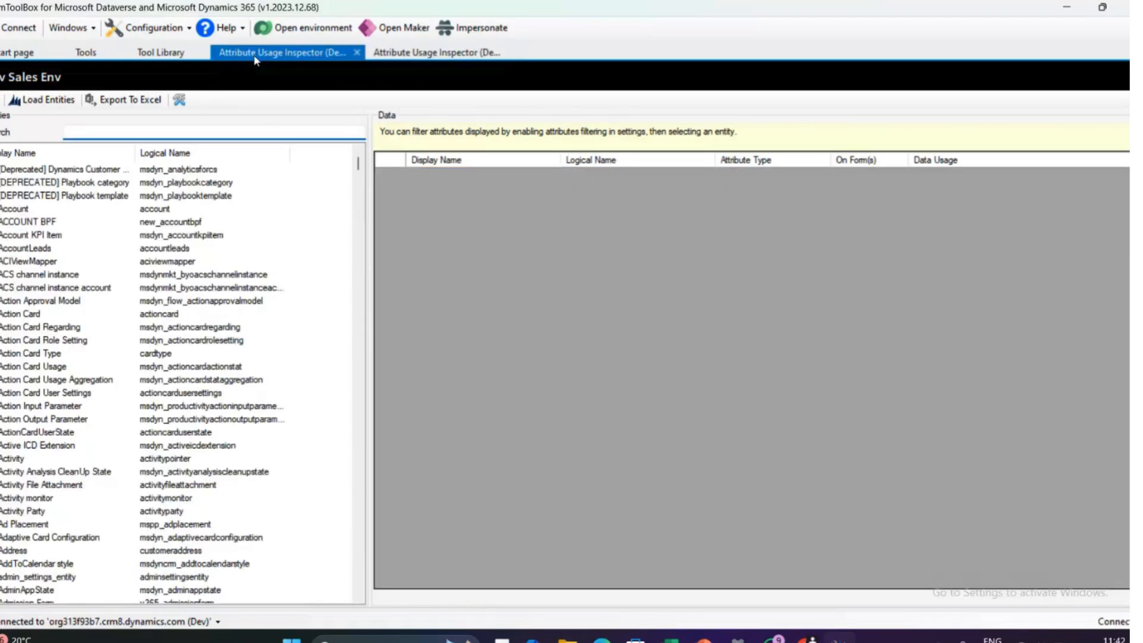
pyautogui.click(160, 57)
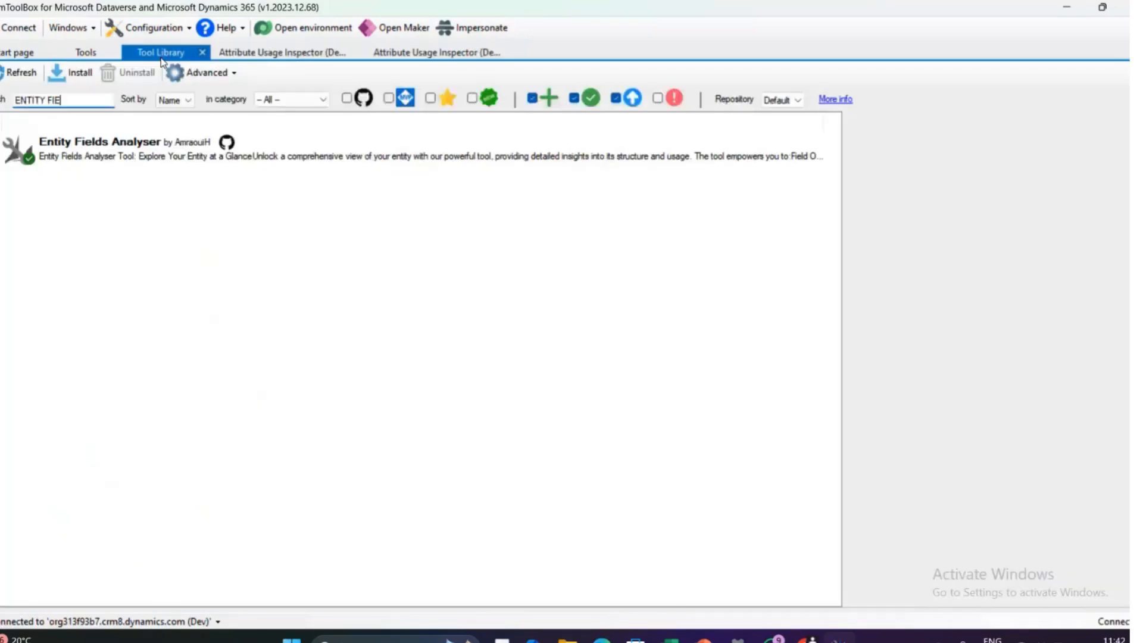
pyautogui.click(84, 55)
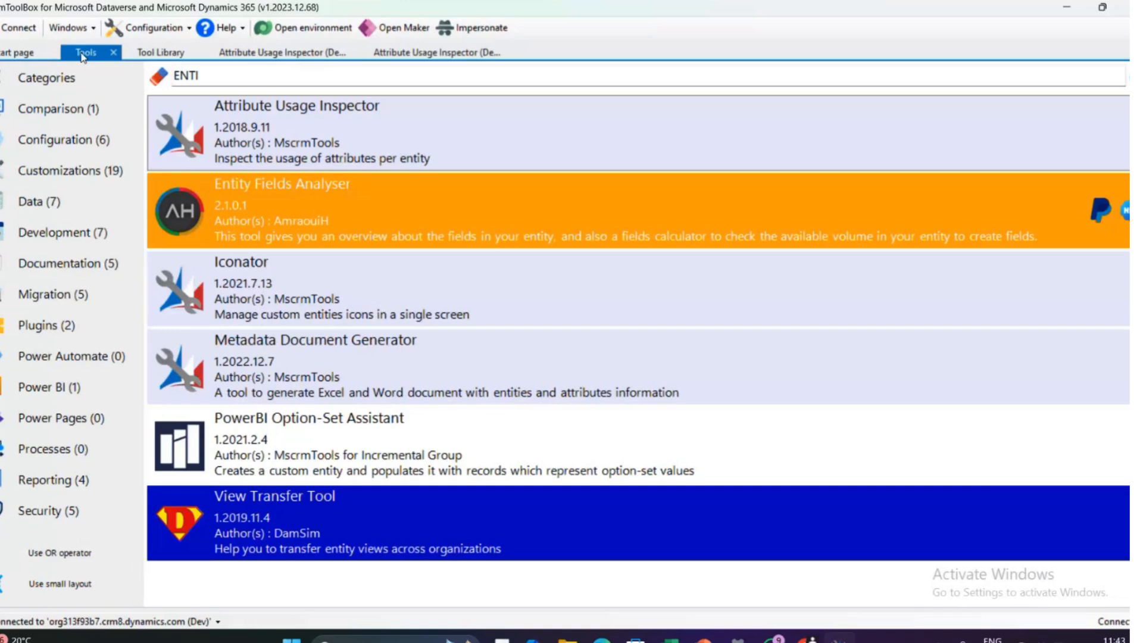
pyautogui.doubleClick(365, 224)
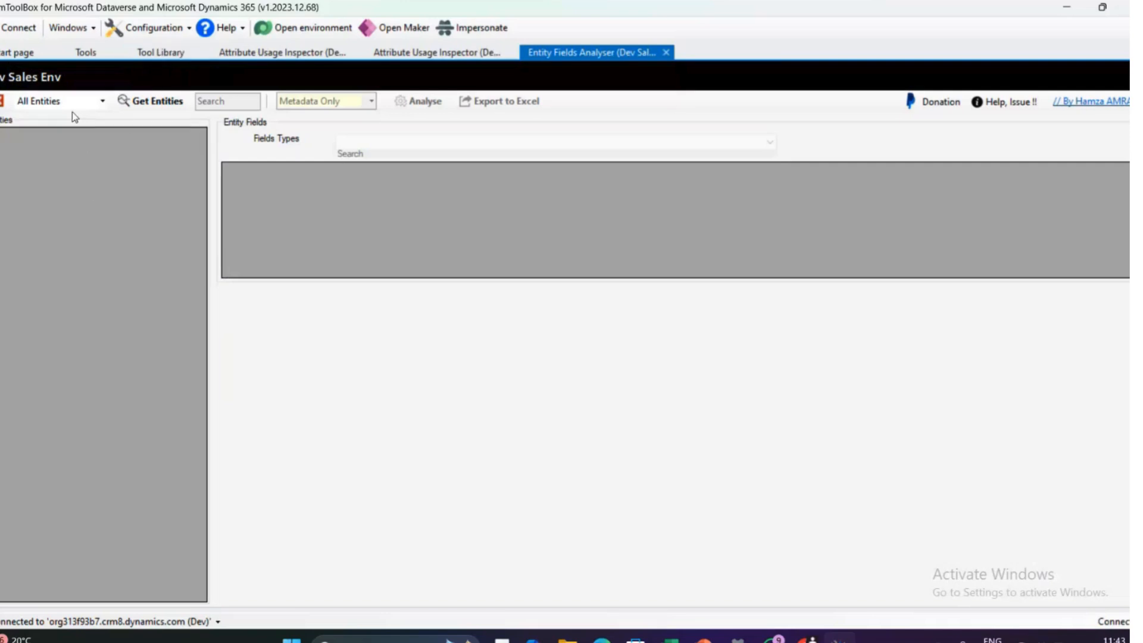
# Retrieve the entity list in Entity Fields Analyser with the scope set to All Entities.
pyautogui.click(101, 103)
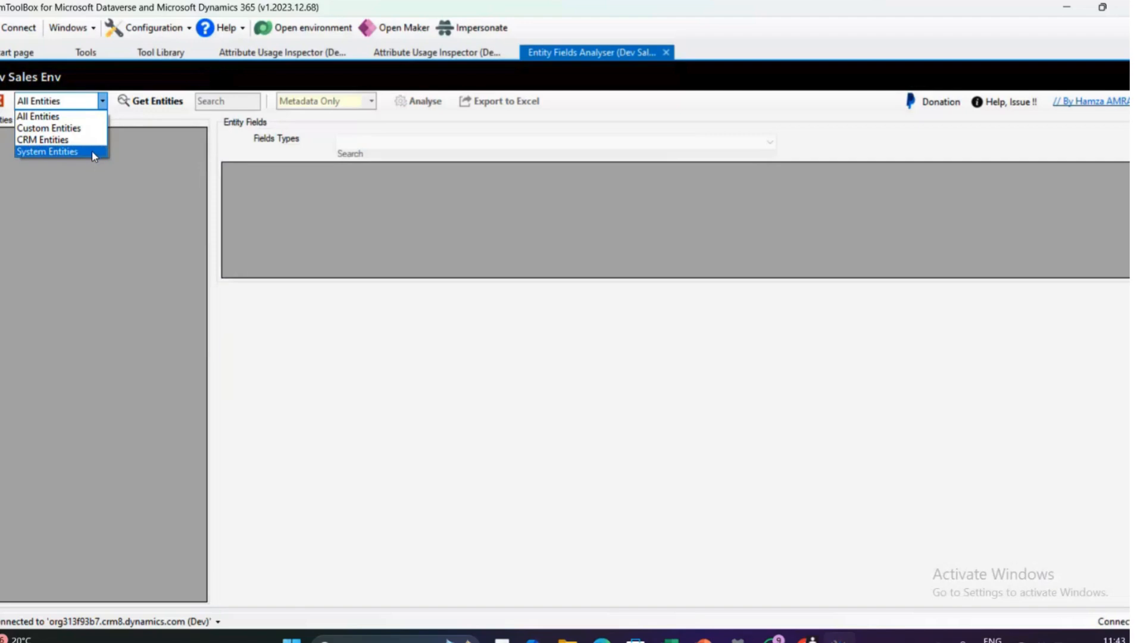
pyautogui.click(67, 125)
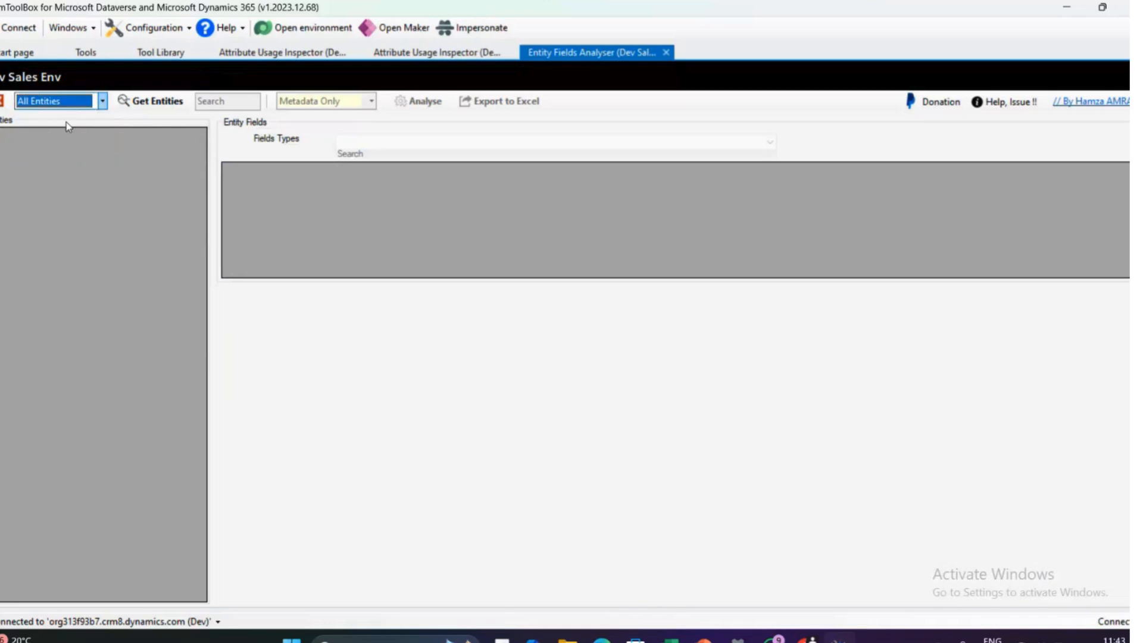
pyautogui.click(158, 101)
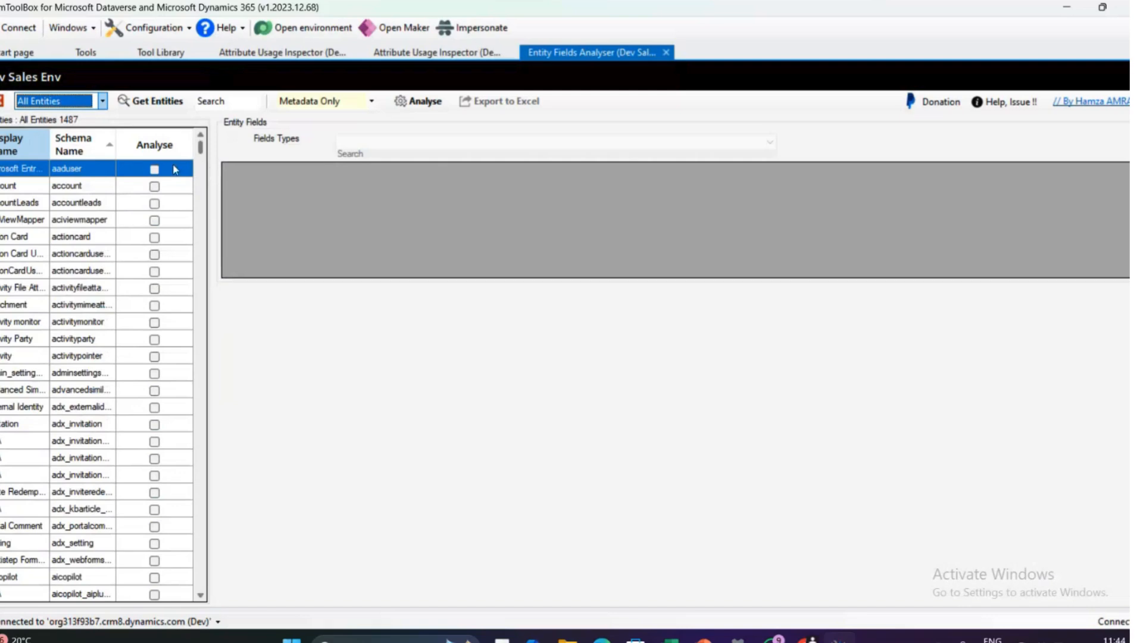
# Mark the Microsoft Entra ID entity (aaduser) for analysis and analyse it with the Metadata + Data usage option.
pyautogui.click(155, 171)
pyautogui.click(156, 172)
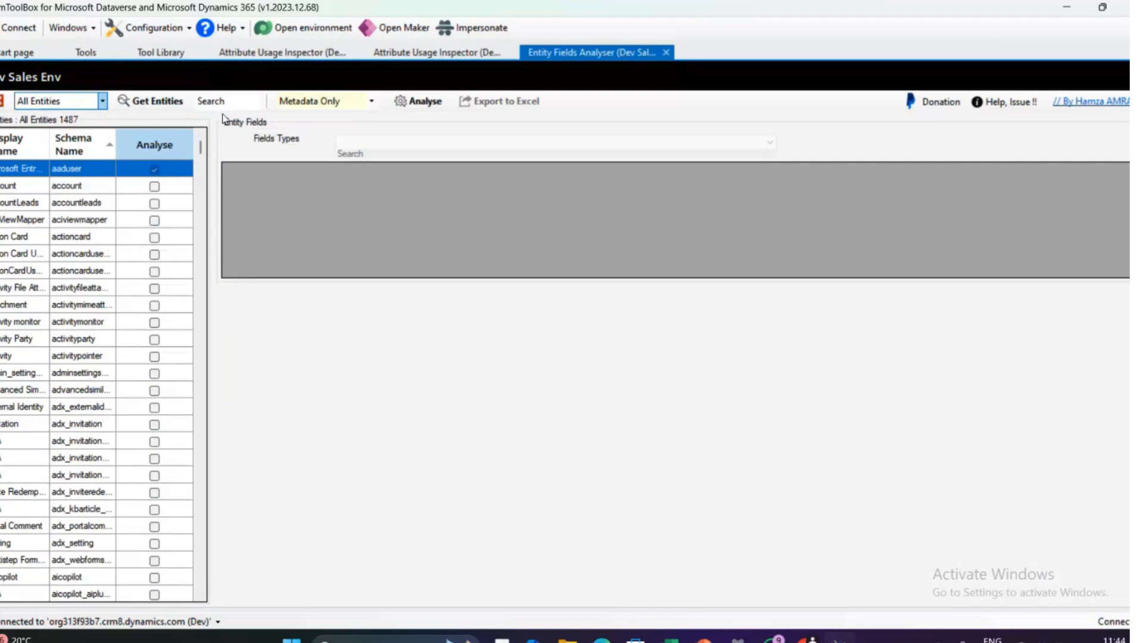
pyautogui.click(285, 106)
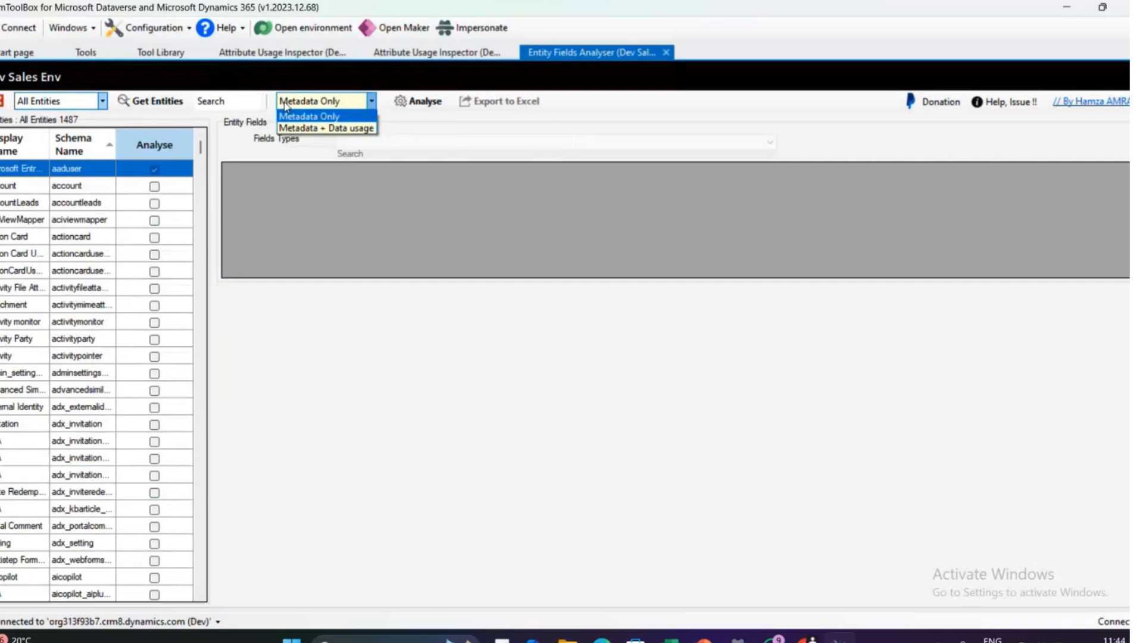
pyautogui.click(310, 129)
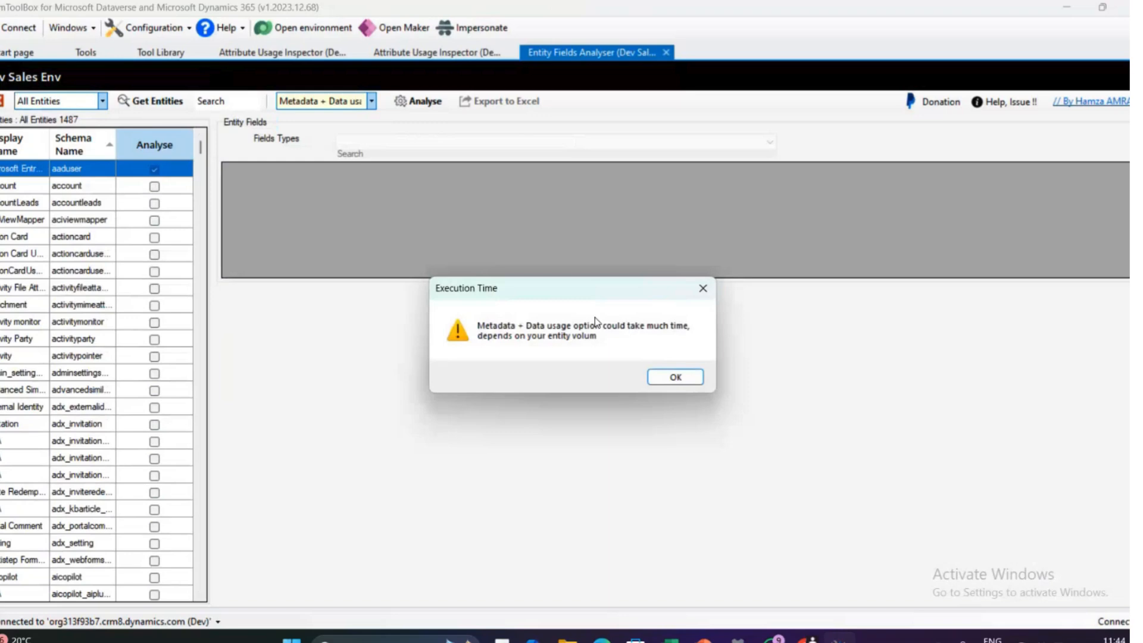
pyautogui.click(690, 382)
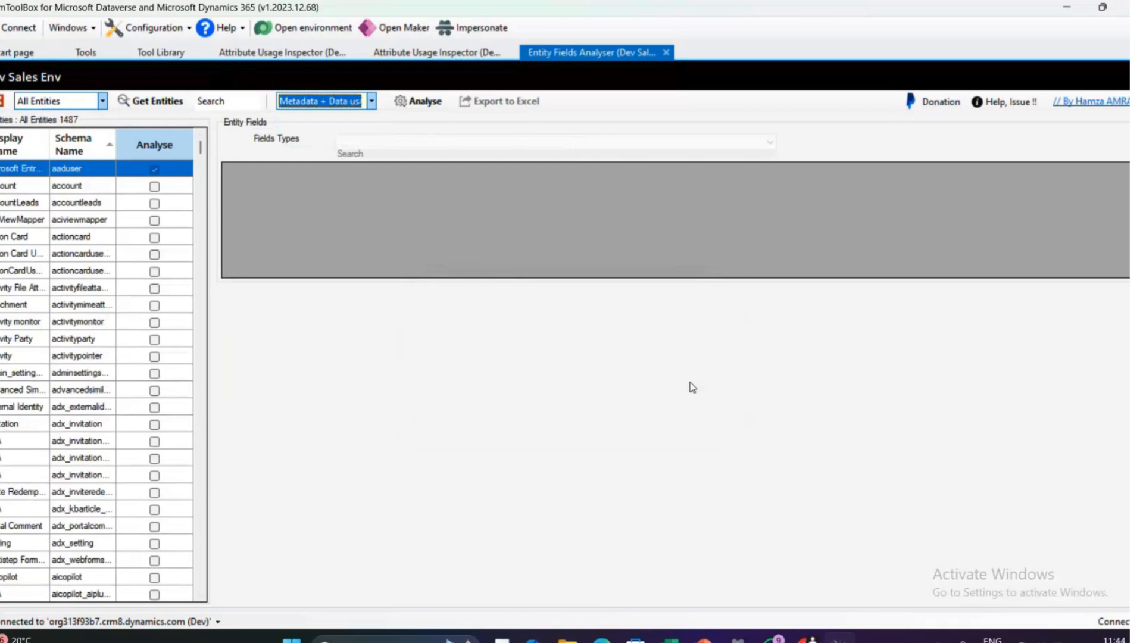
pyautogui.click(415, 102)
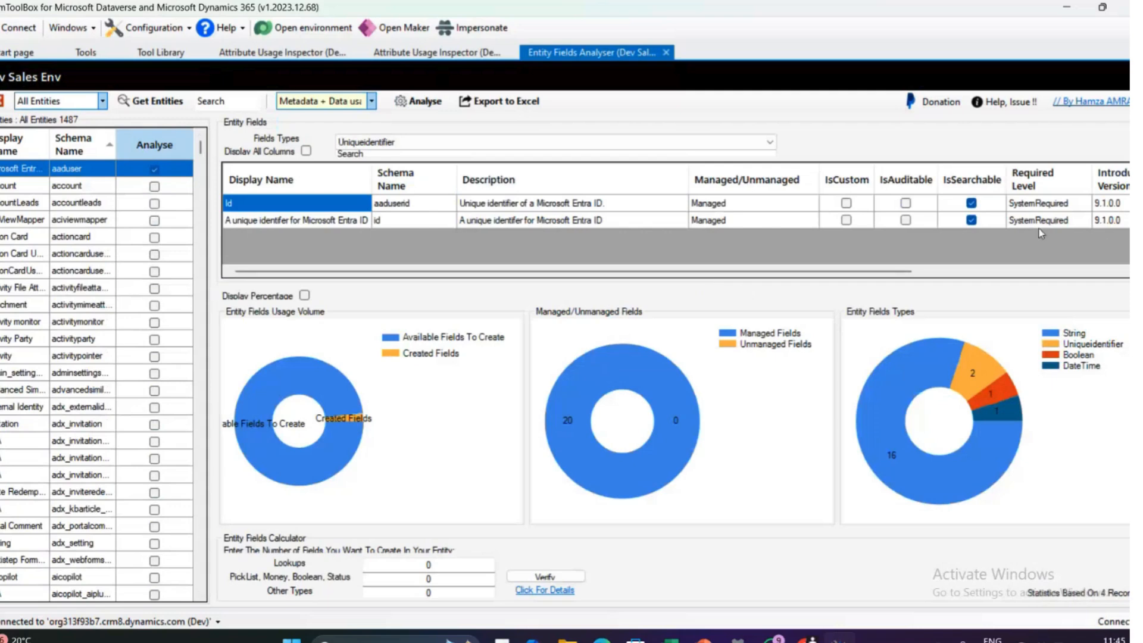
# Try to export the Microsoft Entra ID analysis to Excel in Downloads as "Microsoft Entra ID_EntityKPIsExport_11-01-2025_11:40pm".
pyautogui.moveTo(878, 271); pyautogui.dragTo(793, 288)
pyautogui.click(520, 103)
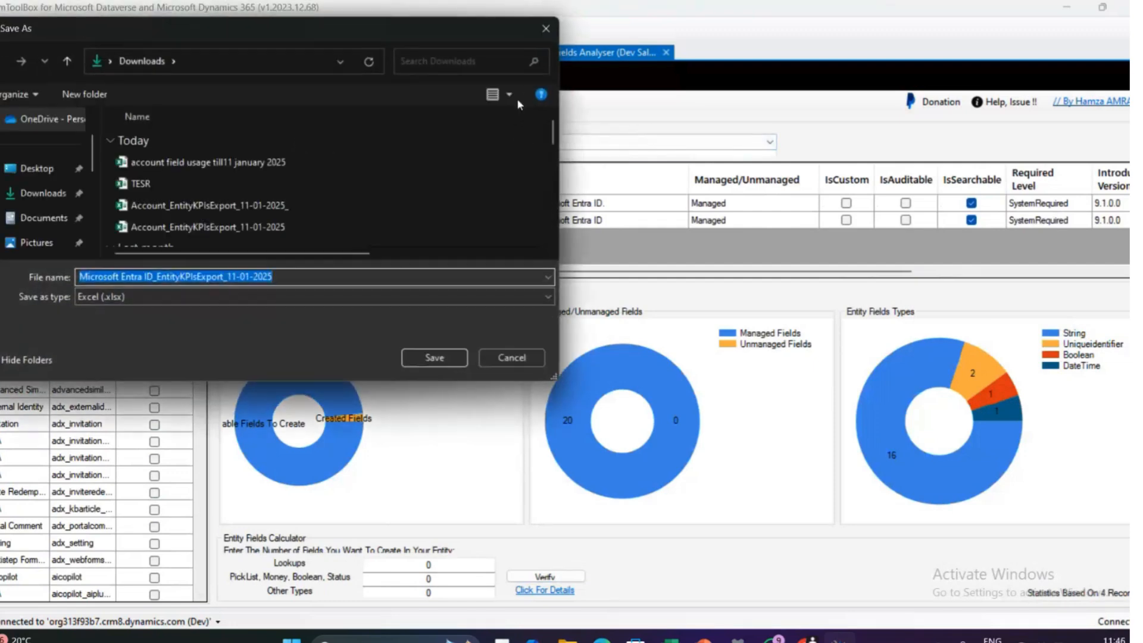
pyautogui.click(301, 275)
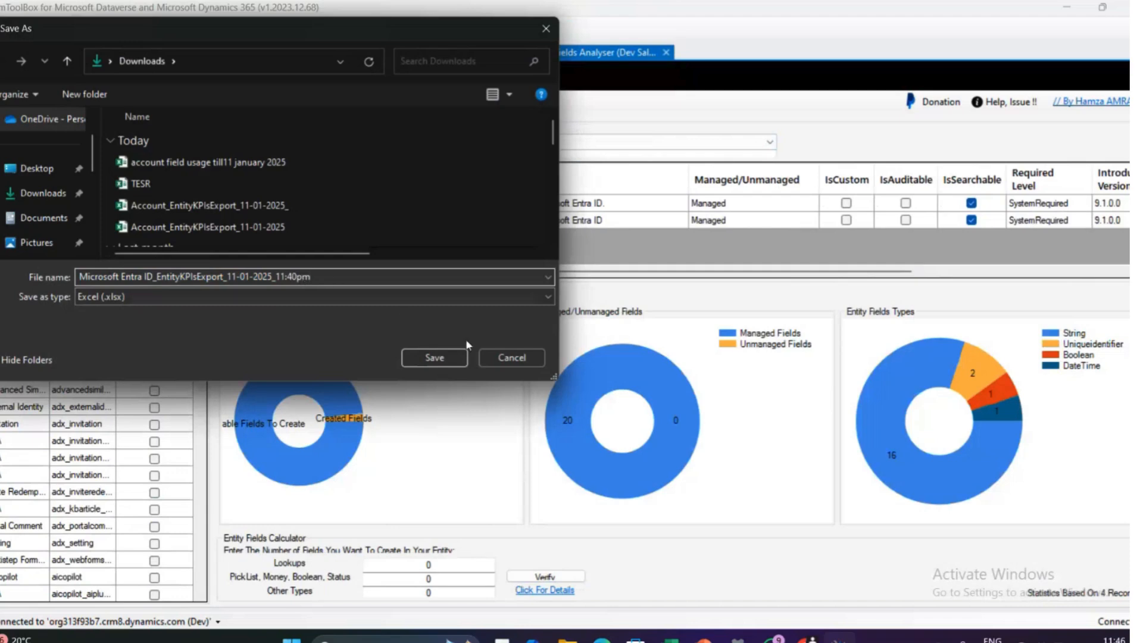
pyautogui.click(43, 192)
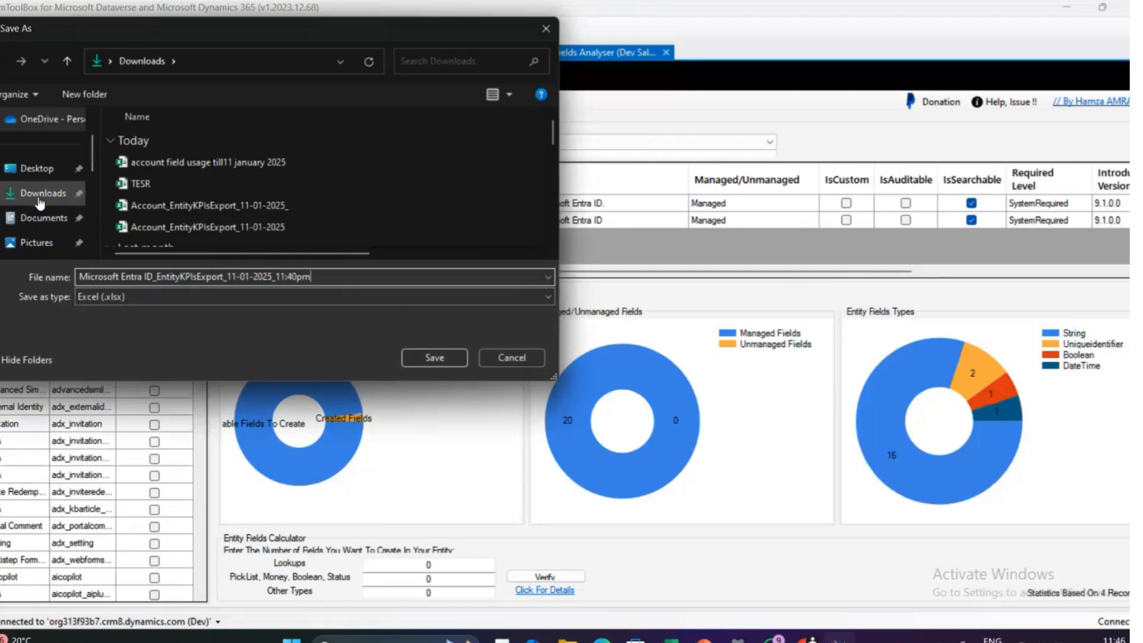
pyautogui.click(425, 363)
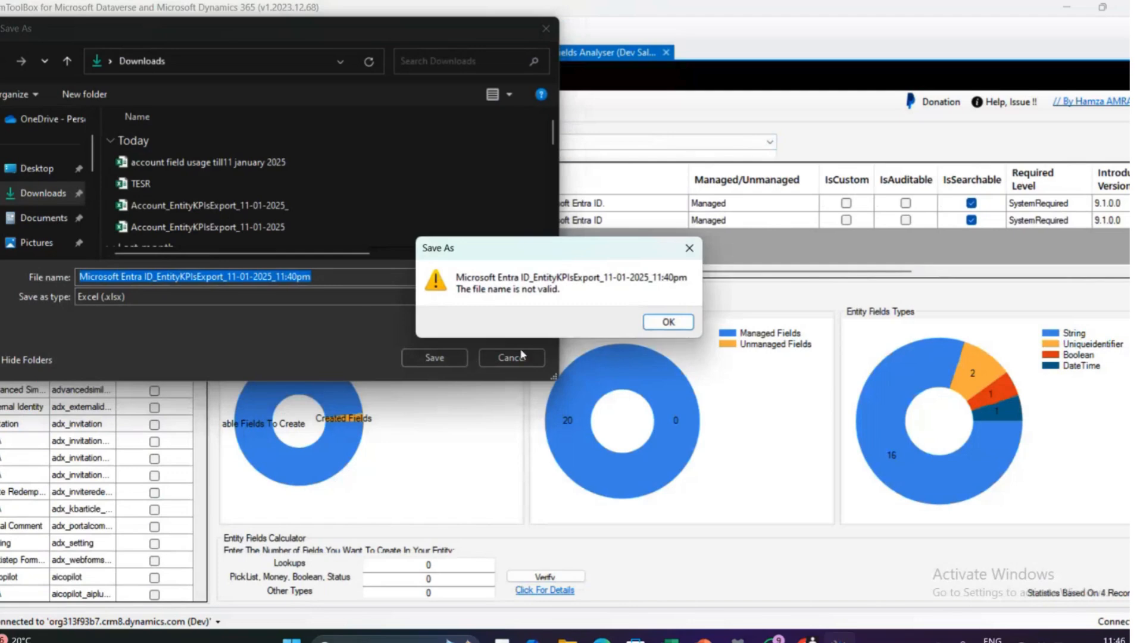
pyautogui.click(672, 329)
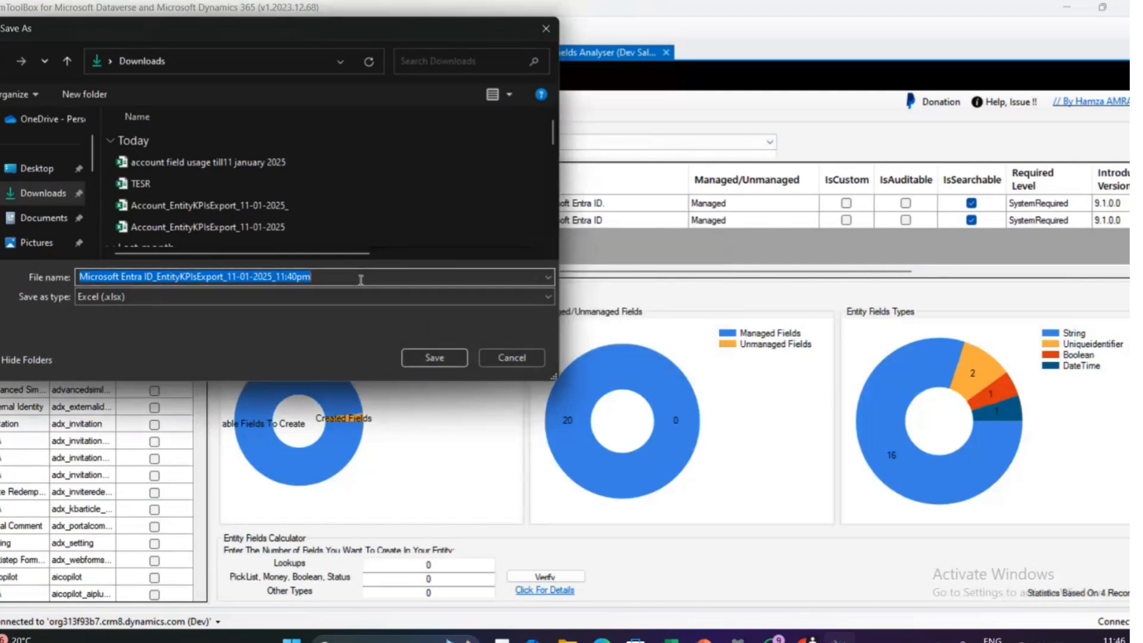
# Replace the colon in the export's file name with an underscore and save it as "Microsoft Entra ID_EntityKPIsExport_11-01-2025_11_40pm".
pyautogui.click(360, 279)
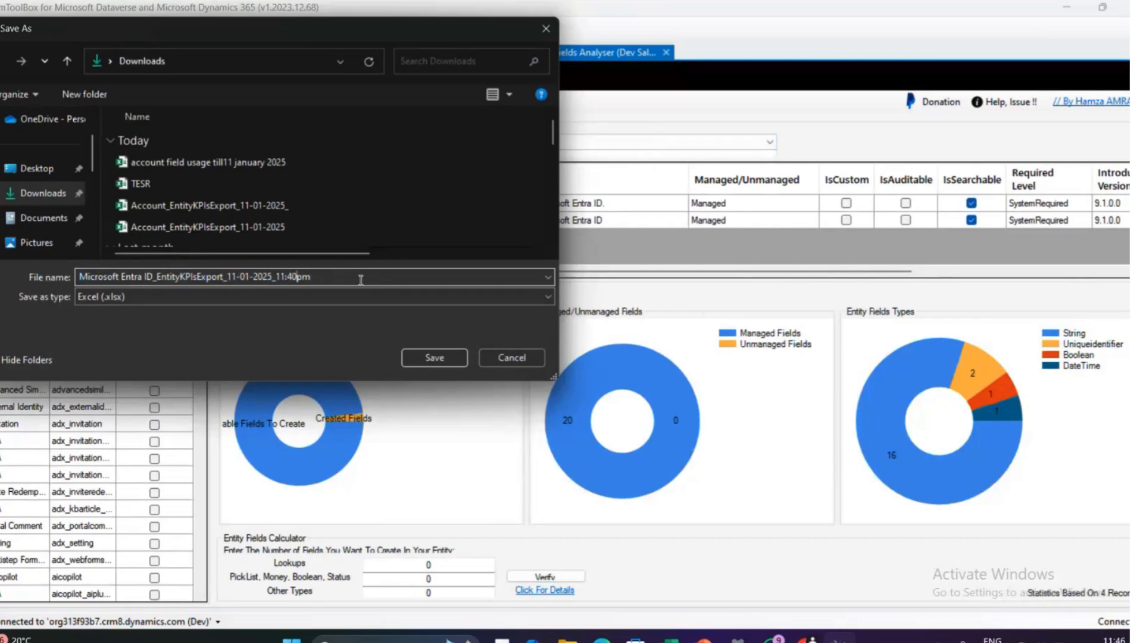
pyautogui.press('Left')
pyautogui.press('Left')
pyautogui.press('Left')
pyautogui.press('Left')
pyautogui.press('BackSpace')
pyautogui.write('_')
pyautogui.click(433, 358)
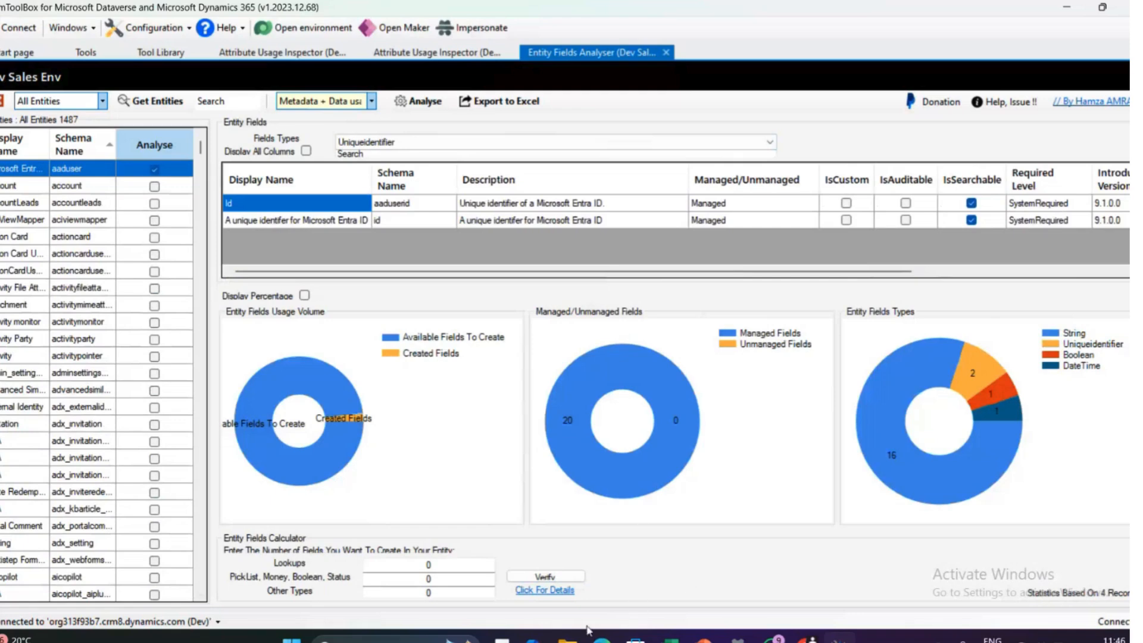
# Open the exported workbook "Microsoft Entra ID_EntityKPIsExport_11-01-2025_11_40pm" from the Downloads folder.
pyautogui.click(567, 638)
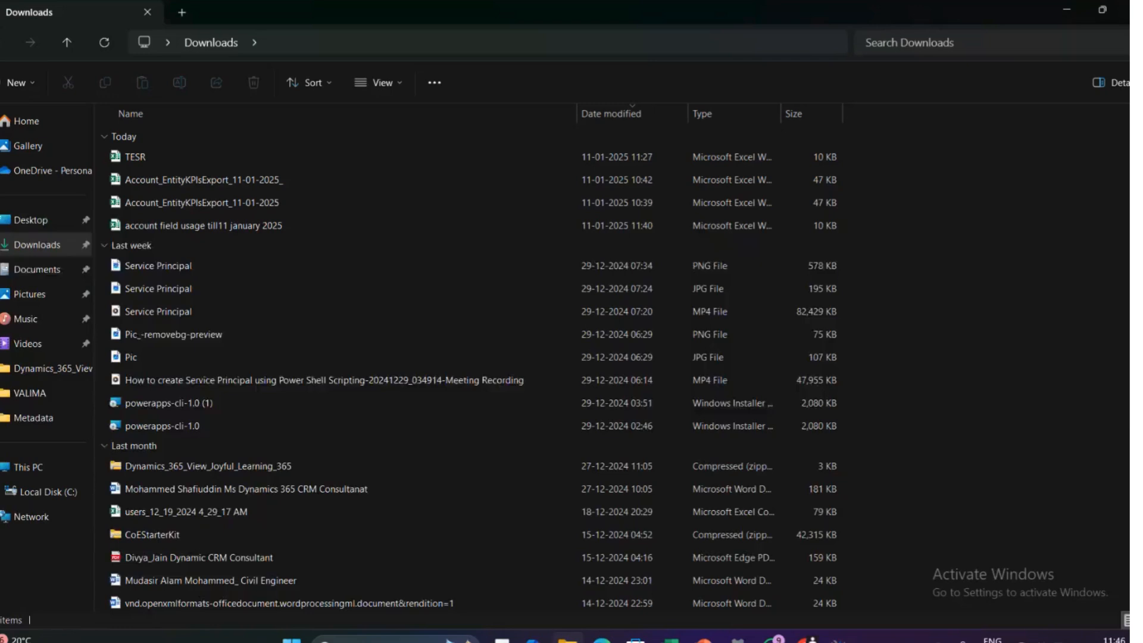
pyautogui.click(54, 247)
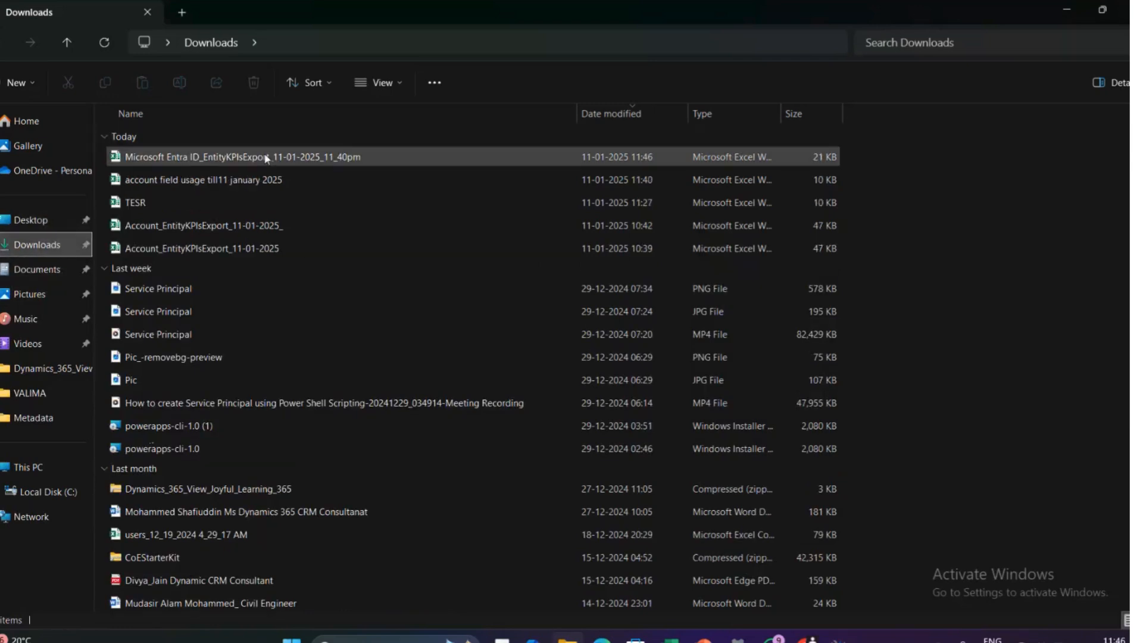
pyautogui.doubleClick(266, 158)
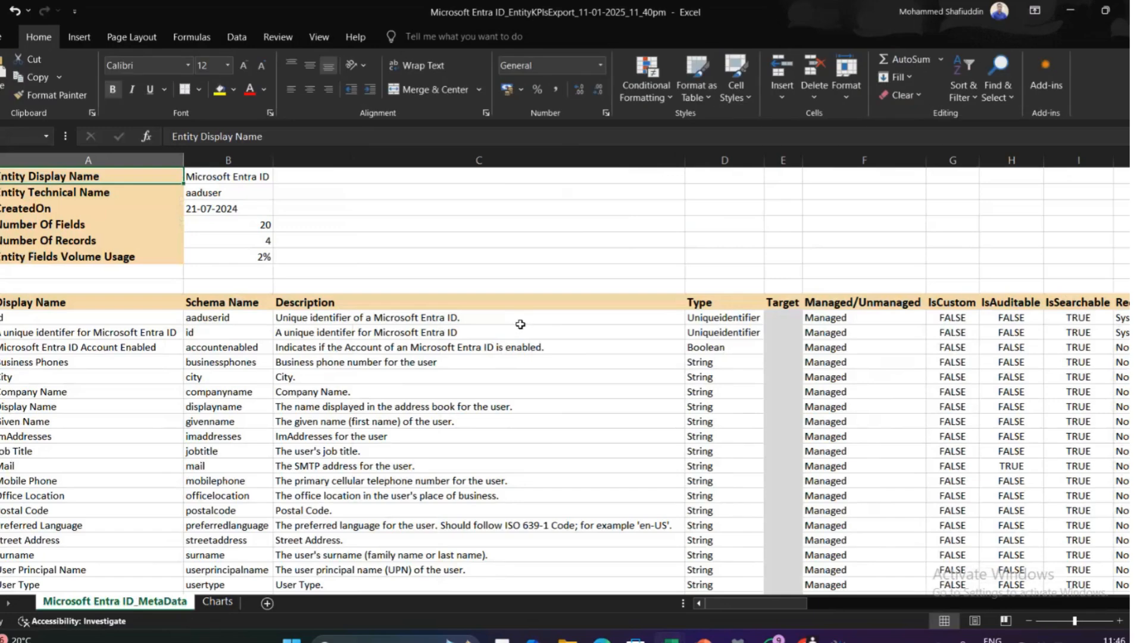
# Review the entity summary above the field table, including CreatedOn, Number Of Records and Entity Fields Volume Usage.
pyautogui.click(122, 212)
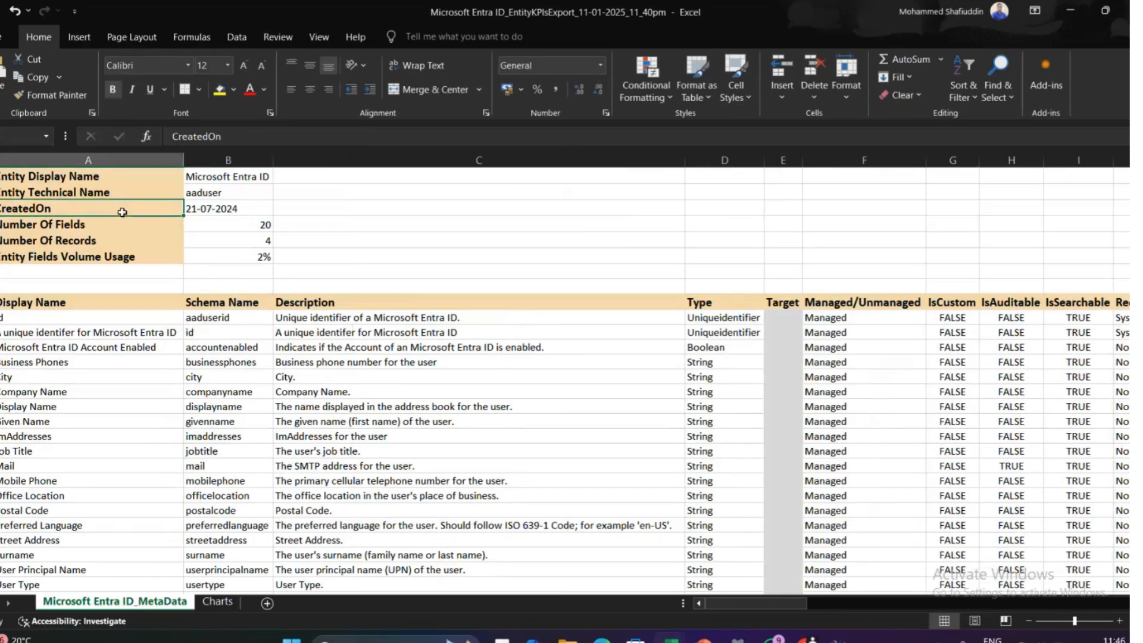
pyautogui.click(218, 209)
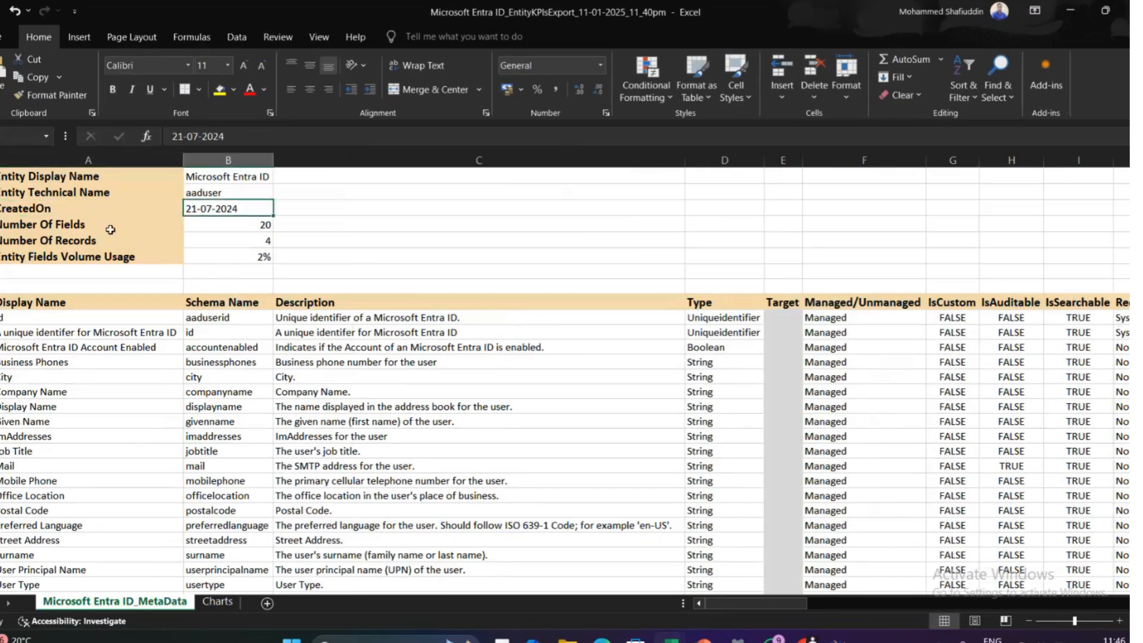
pyautogui.click(124, 255)
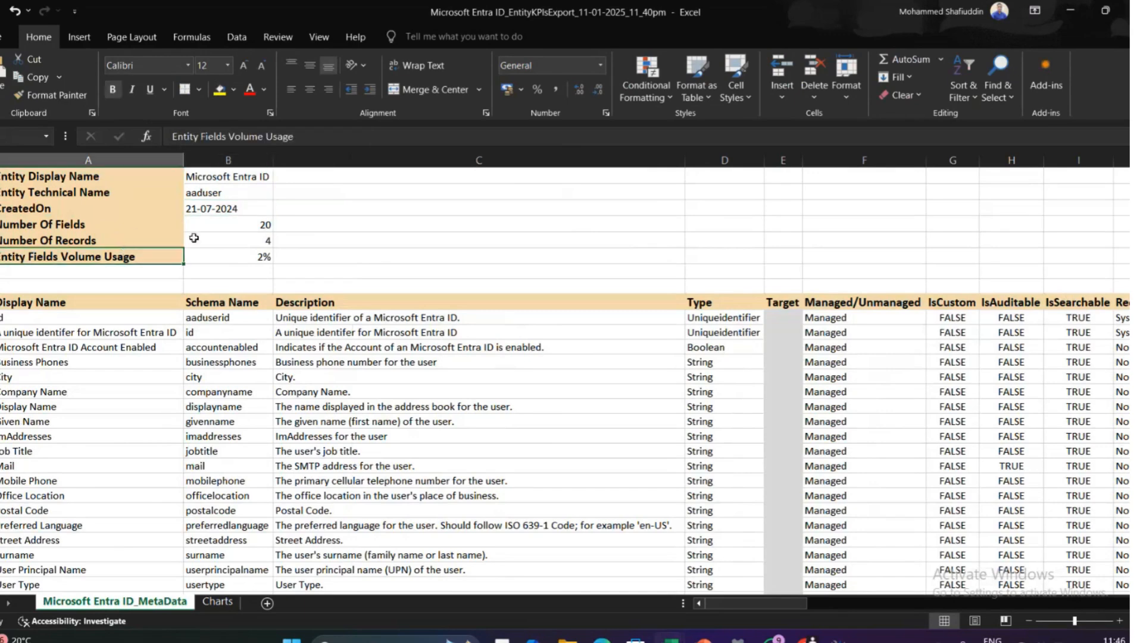
pyautogui.click(205, 237)
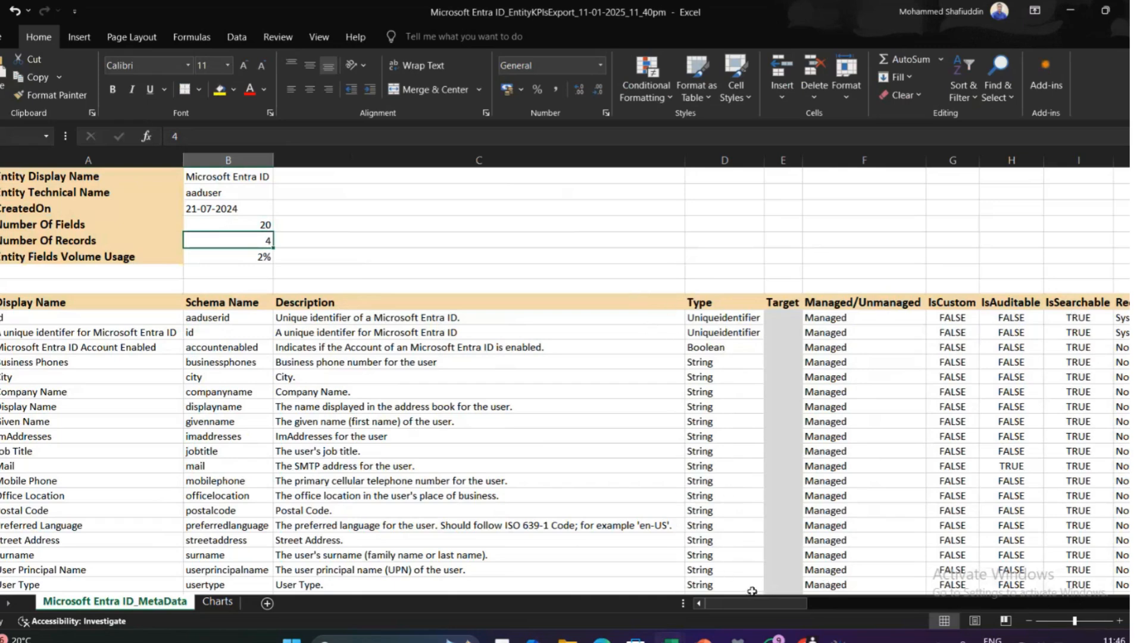
pyautogui.moveTo(750, 605); pyautogui.dragTo(714, 605)
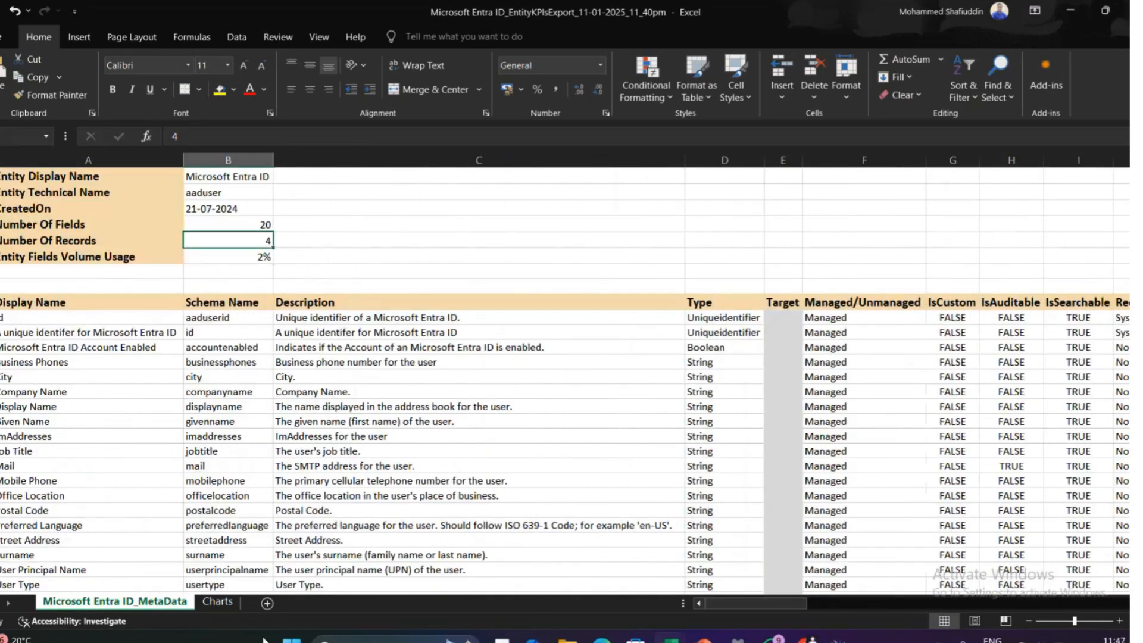
# View the donut charts on the Charts sheet and return to the Microsoft Entra ID_MetaData sheet.
pyautogui.click(216, 602)
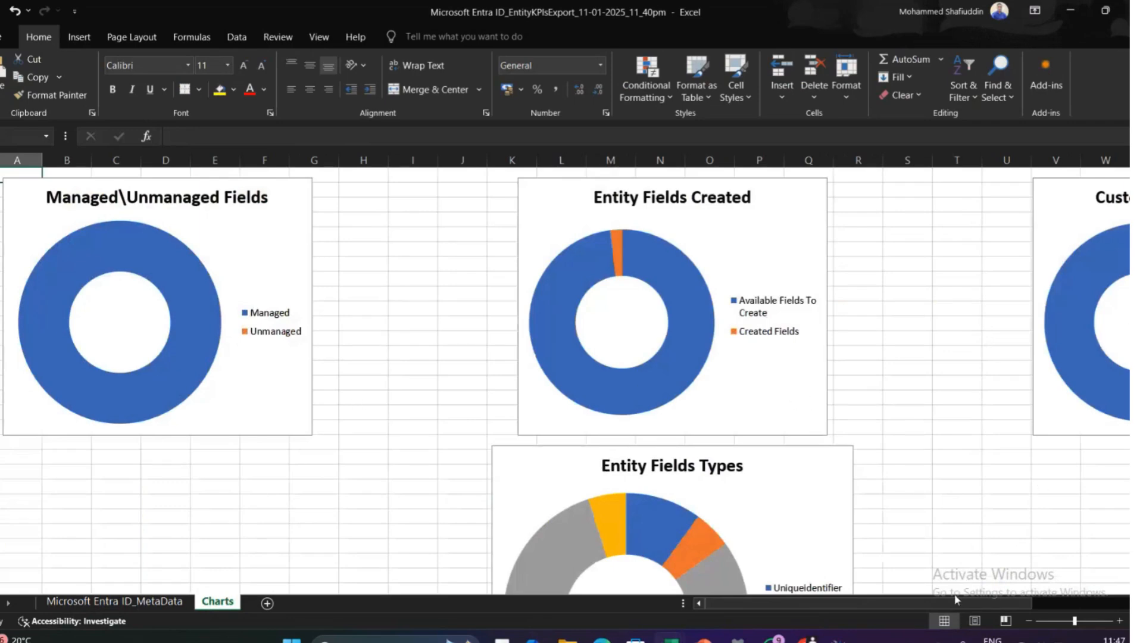
pyautogui.moveTo(937, 608)
pyautogui.mouseDown()
pyautogui.moveTo(968, 603)
pyautogui.moveTo(920, 606)
pyautogui.mouseUp()
pyautogui.click(156, 602)
# Look through the field rows of the metadata sheet down to the end and return to cell A1.
pyautogui.click(578, 328)
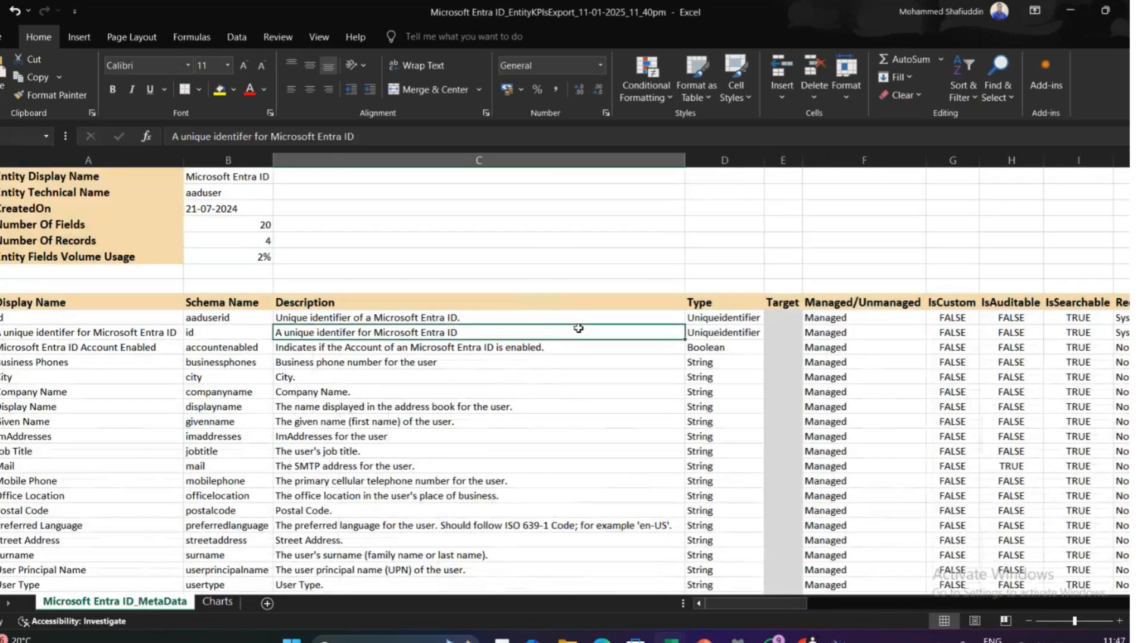
pyautogui.press('Down')
pyautogui.press('Down')
pyautogui.press('Down')
pyautogui.press('Down')
pyautogui.press('Down')
pyautogui.press('Down')
pyautogui.press('Down')
pyautogui.press('Down')
pyautogui.press('Down')
pyautogui.press('Down')
pyautogui.press('Down')
pyautogui.press('Down')
pyautogui.press('Down')
pyautogui.press('Down')
pyautogui.press('Down')
pyautogui.press('Down')
pyautogui.press('Down')
pyautogui.press('Down')
pyautogui.press('Down')
pyautogui.press('Down')
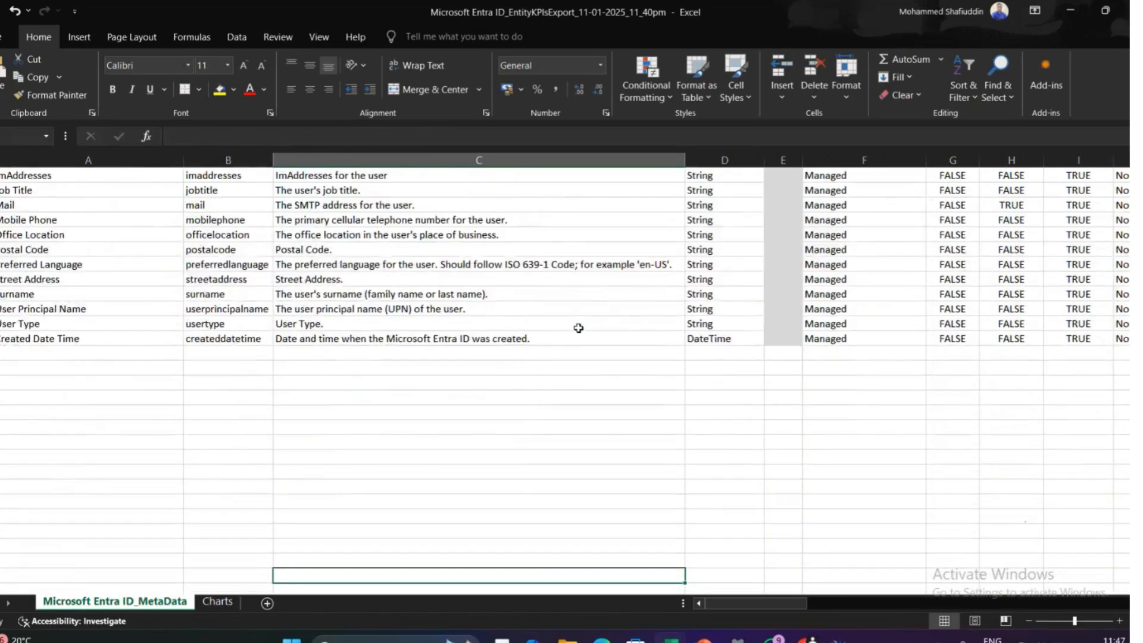
pyautogui.press('Up')
pyautogui.press('Up')
pyautogui.press('Up')
pyautogui.press('Up')
pyautogui.press('Up')
pyautogui.press('Up')
pyautogui.press('Up')
pyautogui.press('Up')
pyautogui.press('Up')
pyautogui.press('Up')
pyautogui.press('Up')
pyautogui.press('Up')
pyautogui.press('Up')
pyautogui.press('Up')
pyautogui.press('Up')
pyautogui.press('Up')
pyautogui.press('Up')
pyautogui.press('Up')
pyautogui.press('Up')
pyautogui.press('Up')
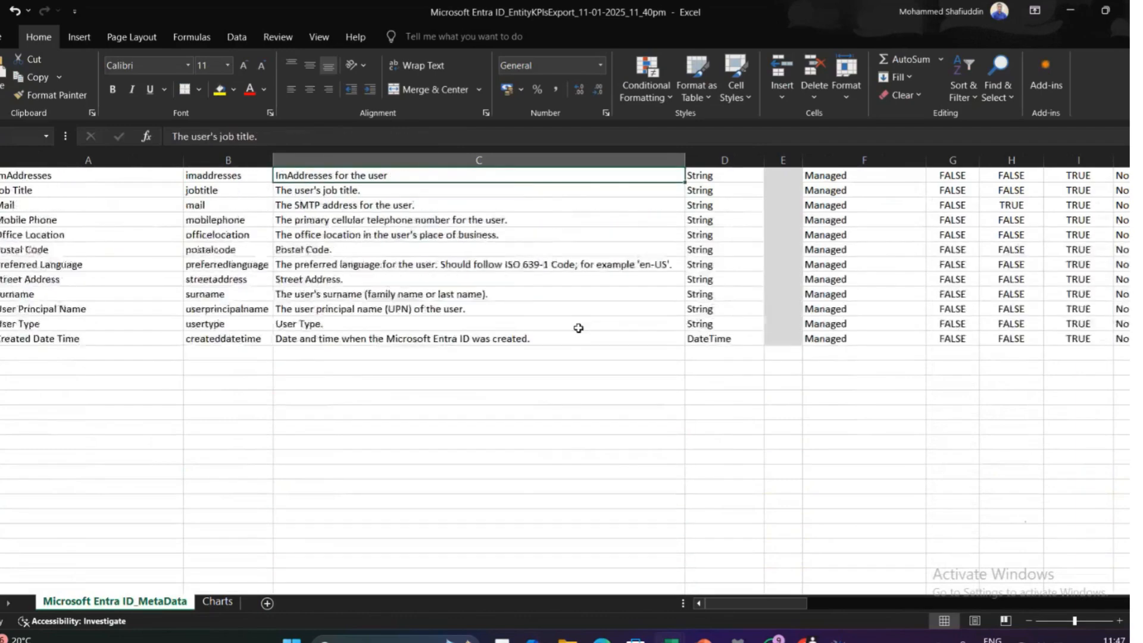
pyautogui.press('Up')
pyautogui.press('Up')
pyautogui.press('Up')
pyautogui.press('Up')
pyautogui.press('Up')
pyautogui.press('Up')
pyautogui.press('Up')
pyautogui.press('Up')
pyautogui.press('Up')
pyautogui.press('Up')
pyautogui.press('Up')
pyautogui.press('Up')
pyautogui.press('Up')
pyautogui.press('Up')
pyautogui.press('Up')
pyautogui.press('Up')
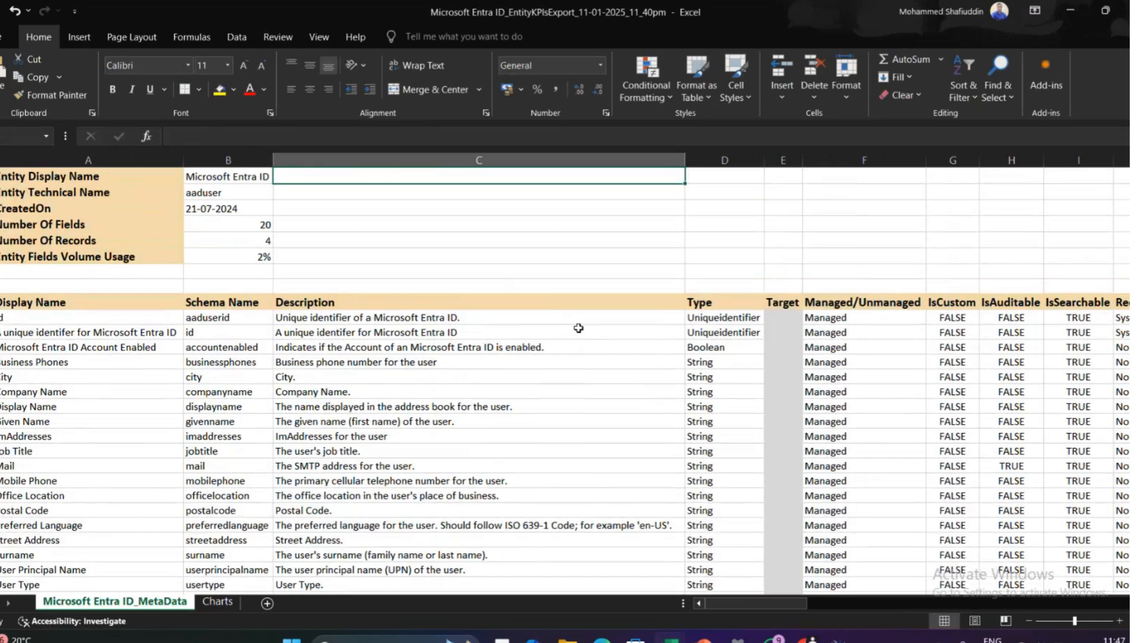
pyautogui.press('Left')
pyautogui.press('Left')
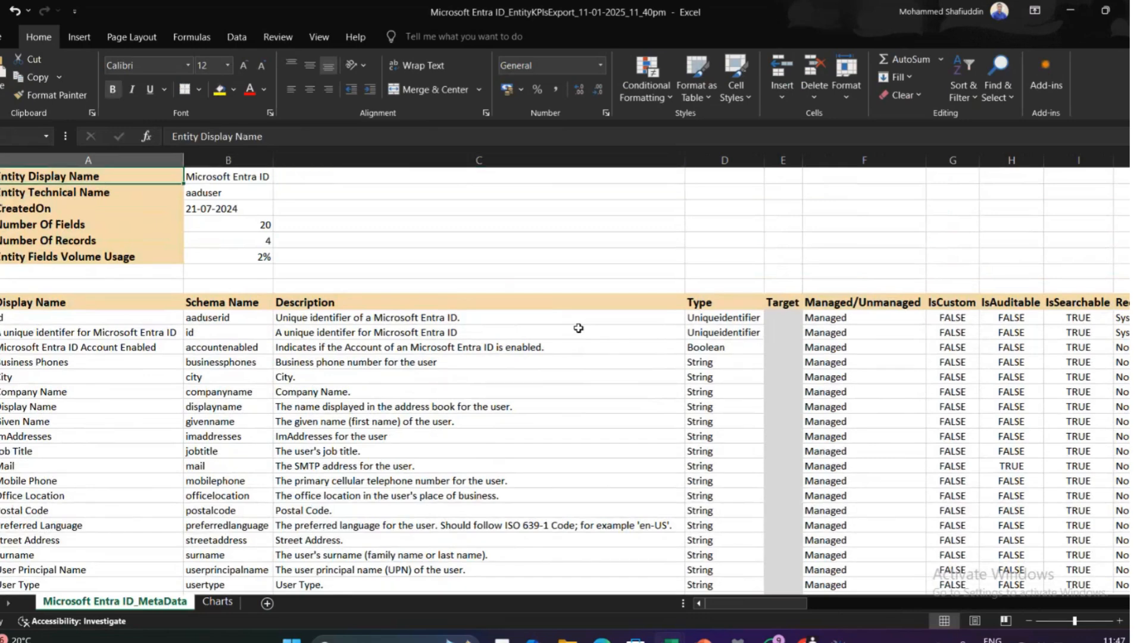
# Switch to XrmToolBox to check the analysed aaduser entity and switch back to the exported Excel workbook.
pyautogui.hotkey('alt', 'Tab')
pyautogui.hotkey('alt', 'Tab')
pyautogui.hotkey('alt', 'Tab')
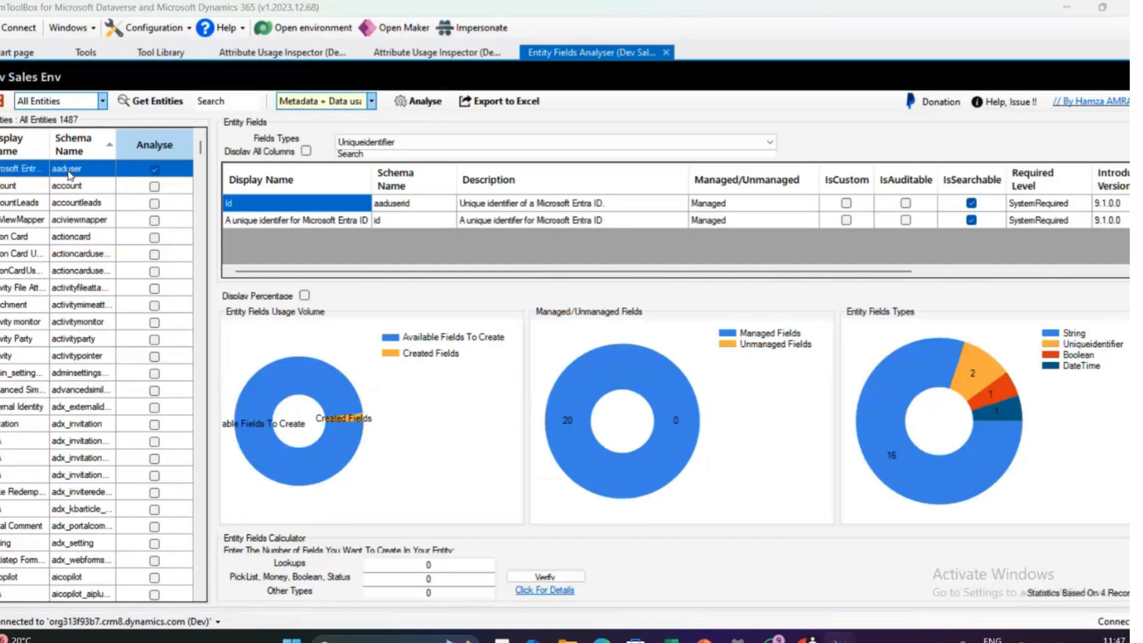
pyautogui.hotkey('alt', 'Tab')
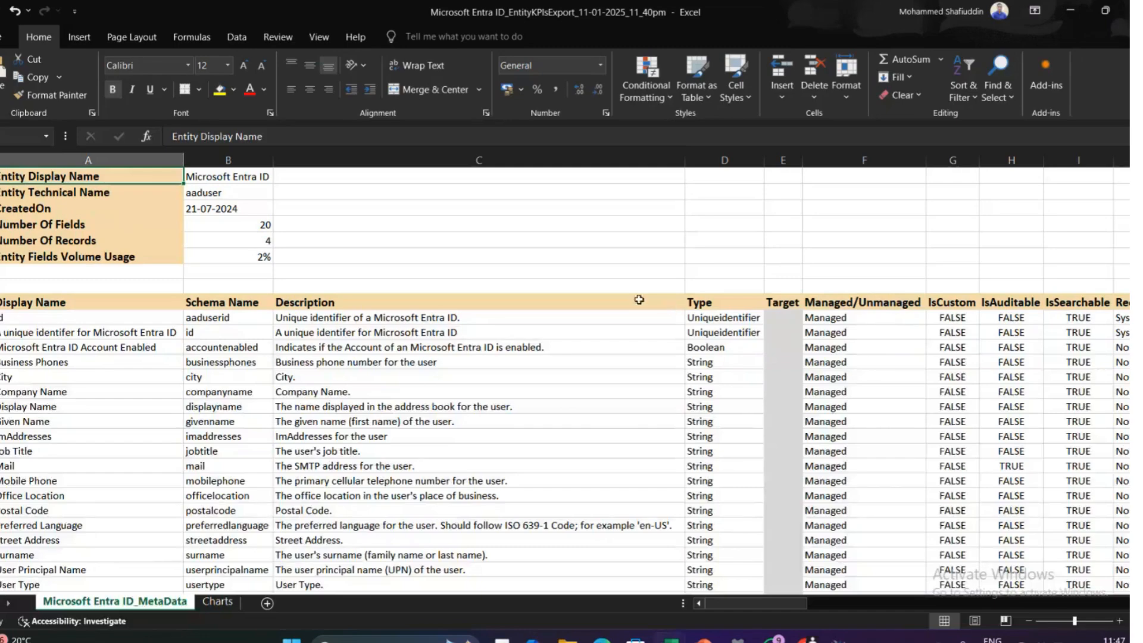
# Examine the metadata column headers from Description across to Percentage Of Use.
pyautogui.click(622, 306)
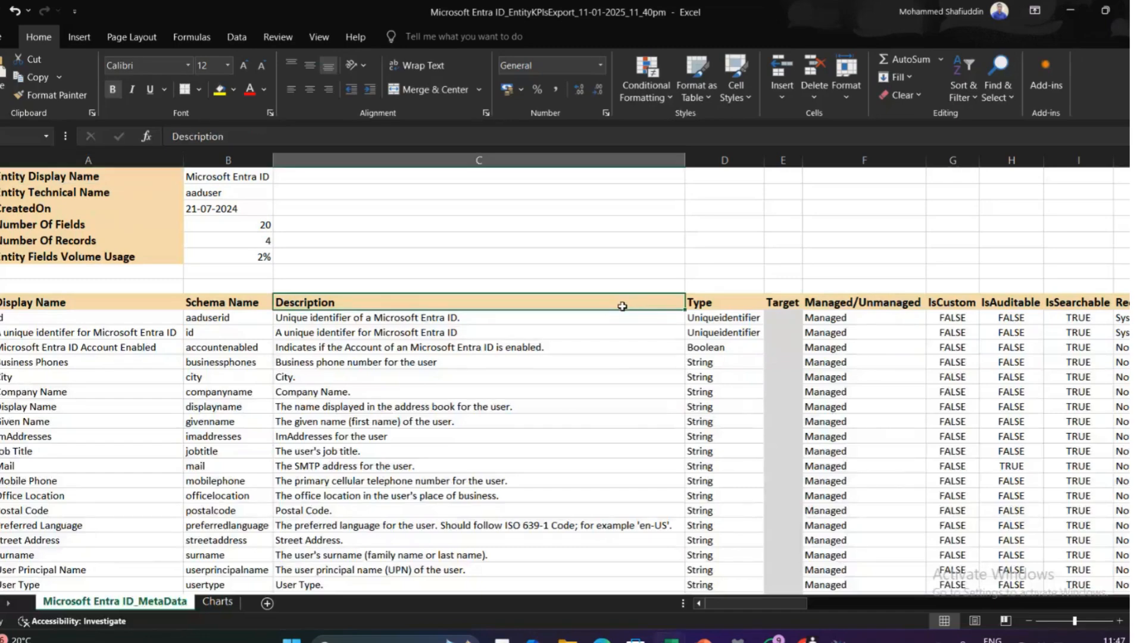
pyautogui.press('Right')
pyautogui.press('Right')
pyautogui.press('Right')
pyautogui.press('Right')
pyautogui.press('Right')
pyautogui.press('Right')
pyautogui.press('Right')
pyautogui.press('Right')
pyautogui.press('Right')
pyautogui.press('Right')
pyautogui.press('Right')
pyautogui.press('Right')
pyautogui.press('Right')
pyautogui.press('Right')
pyautogui.press('Right')
pyautogui.press('Right')
pyautogui.press('Right')
pyautogui.press('Right')
pyautogui.press('Right')
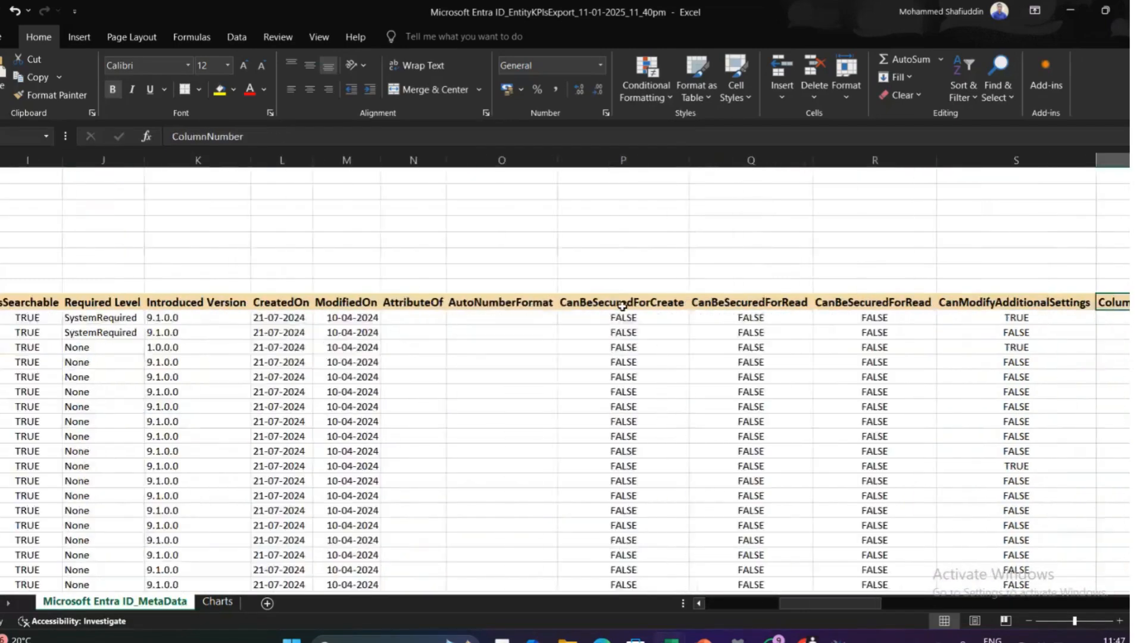
pyautogui.press('Right')
pyautogui.press('Right')
pyautogui.press('Right')
pyautogui.press('Right')
pyautogui.press('Right')
pyautogui.press('Right')
pyautogui.press('Right')
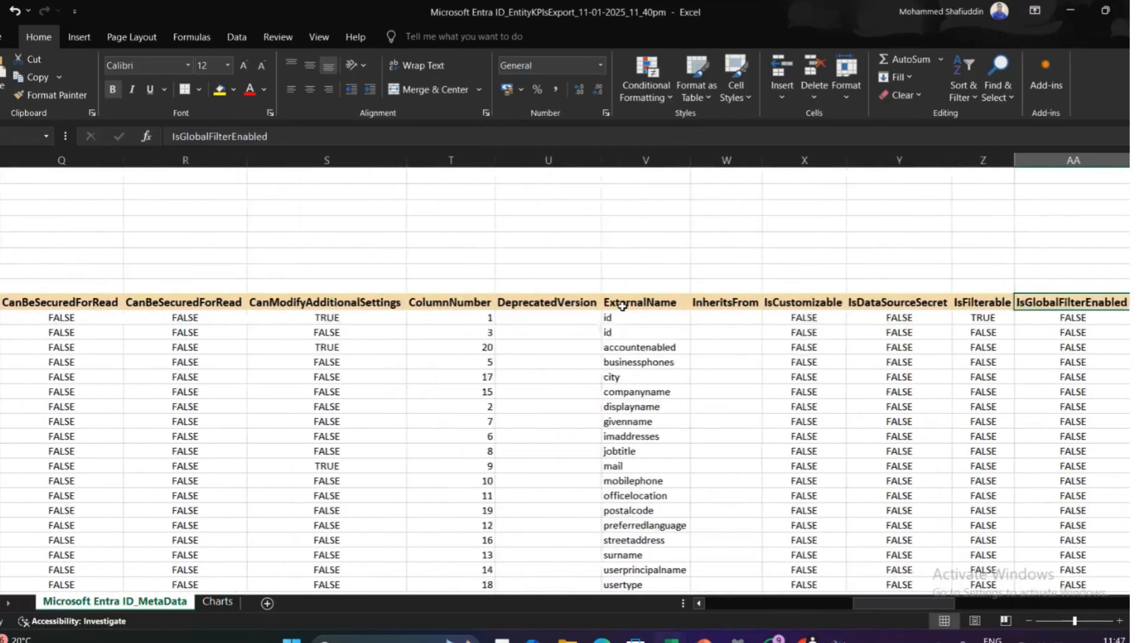
pyautogui.press('Left')
pyautogui.press('Left')
pyautogui.press('Left')
pyautogui.press('Left')
pyautogui.press('Right')
pyautogui.press('Right')
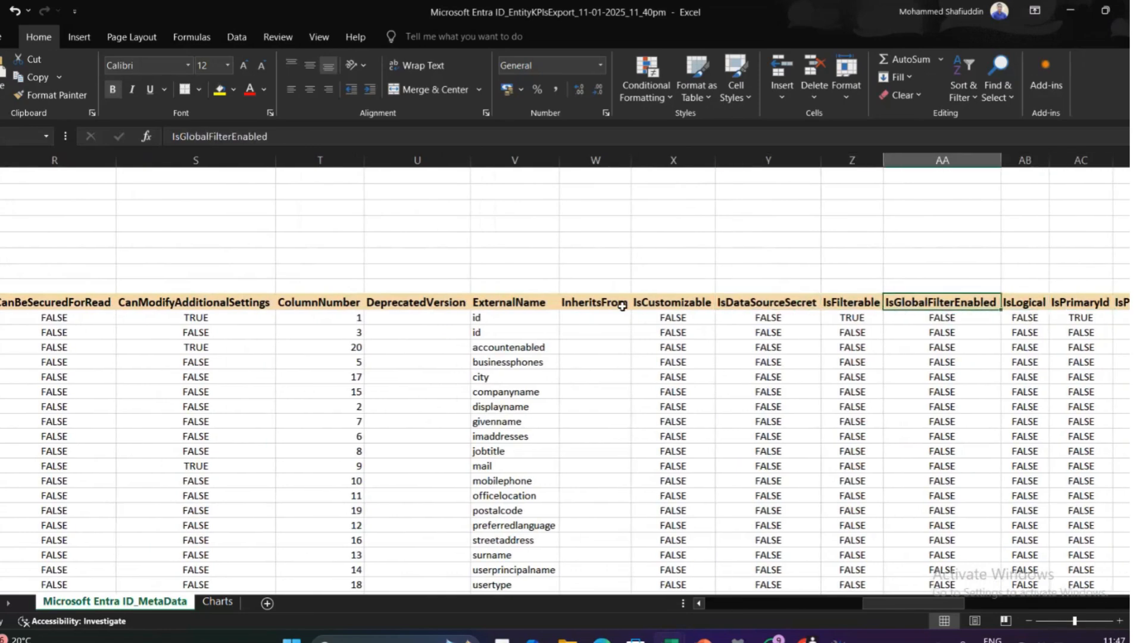
pyautogui.press('Right')
pyautogui.press('Right')
pyautogui.press('Right')
pyautogui.press('Right')
pyautogui.press('Right')
pyautogui.press('Right')
pyautogui.press('Right')
pyautogui.press('Right')
pyautogui.press('Right')
pyautogui.press('Right')
pyautogui.press('Right')
pyautogui.press('Right')
pyautogui.press('Right')
pyautogui.press('Right')
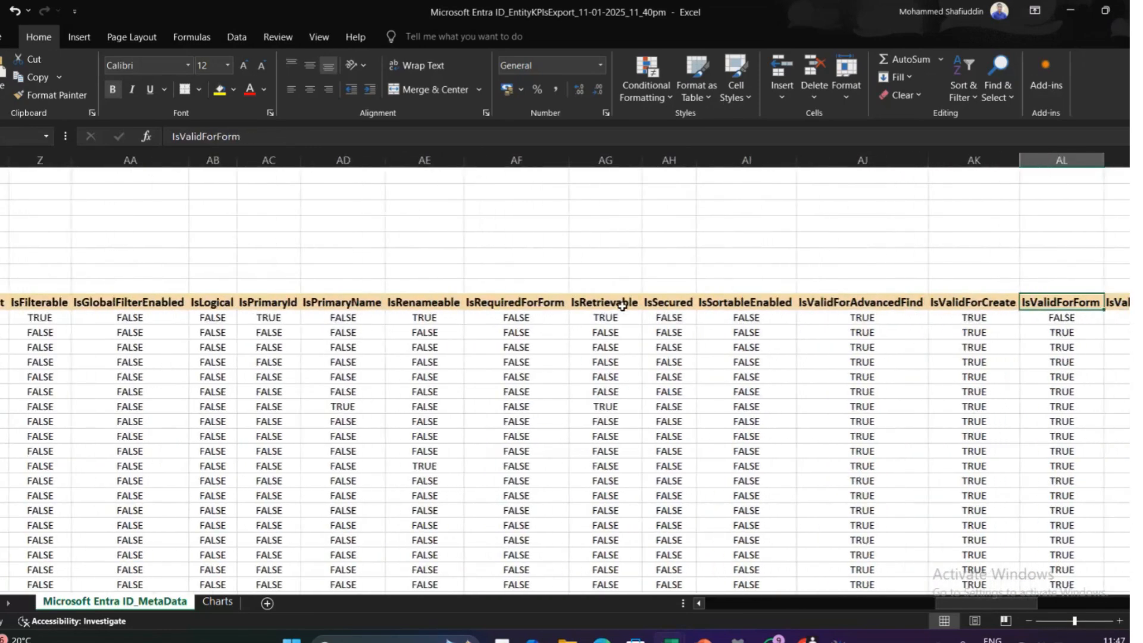
pyautogui.press('Right')
pyautogui.press('Right')
pyautogui.press('Right')
pyautogui.press('Right')
pyautogui.press('Right')
pyautogui.press('Right')
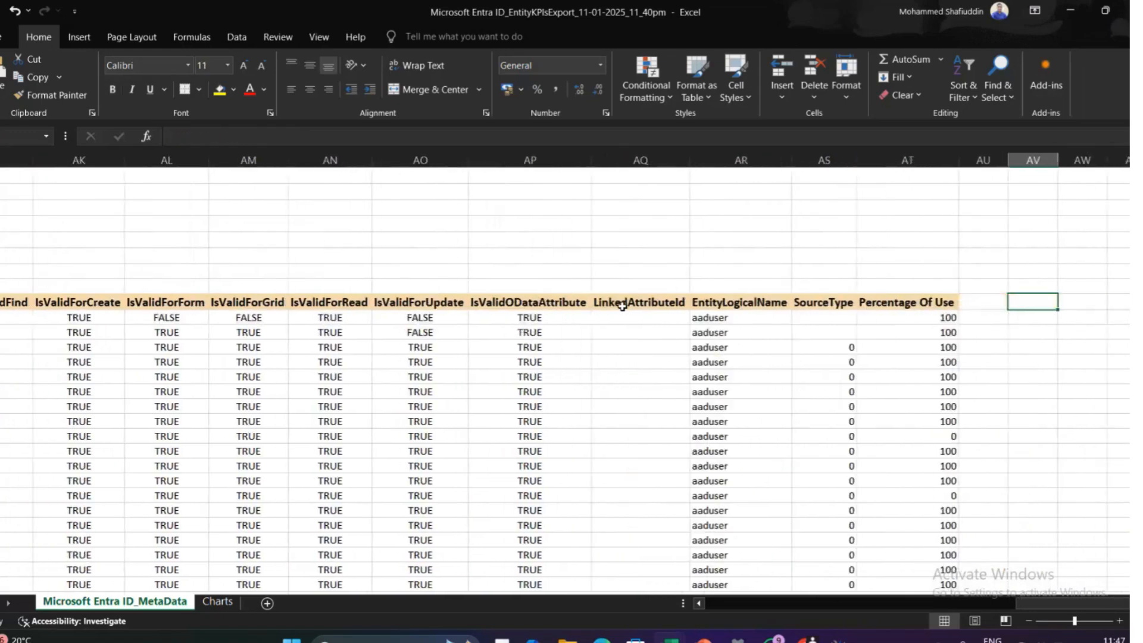
# Read down the values in the Percentage Of Use column for the listed fields.
pyautogui.press('Left')
pyautogui.press('Down')
pyautogui.press('Down')
pyautogui.press('Down')
pyautogui.press('Down')
pyautogui.press('Down')
pyautogui.press('Down')
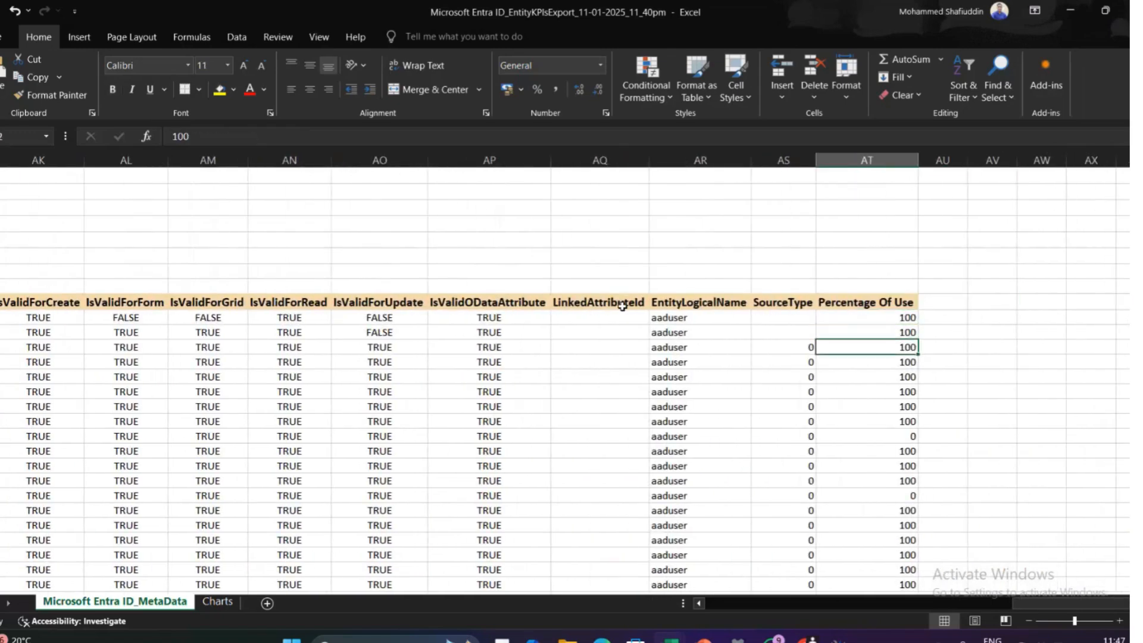
# Follow the Percentage Of Use column down past the last aaduser field row of the metadata sheet.
pyautogui.press('Down')
pyautogui.press('Down')
pyautogui.press('Down')
pyautogui.press('Down')
pyautogui.press('Down')
pyautogui.press('Down')
pyautogui.press('Down')
pyautogui.press('Down')
pyautogui.press('Down')
pyautogui.press('Down')
pyautogui.press('Down')
pyautogui.press('Down')
pyautogui.press('Down')
pyautogui.press('Down')
pyautogui.press('Down')
pyautogui.press('Down')
pyautogui.press('Down')
pyautogui.press('Down')
pyautogui.press('Down')
pyautogui.press('Down')
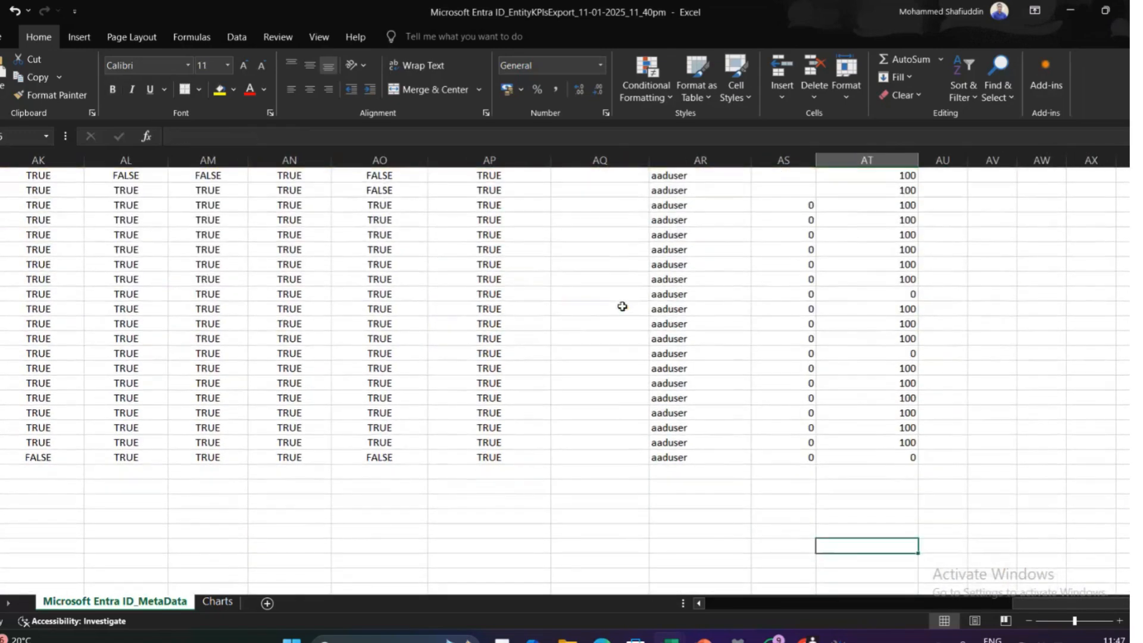
# Go back up the Percentage Of Use column from the last field row, checking the fields with 0 percent use.
pyautogui.press('Up')
pyautogui.press('Up')
pyautogui.press('Up')
pyautogui.press('Up')
pyautogui.press('Up')
pyautogui.press('Up')
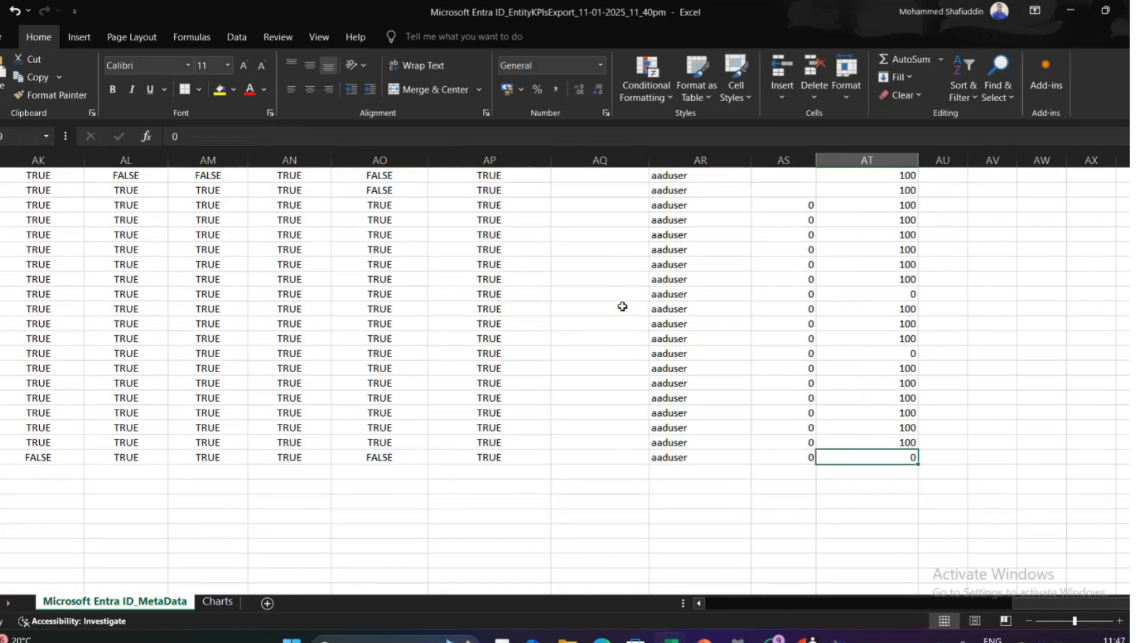
pyautogui.press('Up')
pyautogui.press('Up')
pyautogui.press('Up')
pyautogui.press('Up')
pyautogui.press('Up')
pyautogui.press('Up')
pyautogui.press('Up')
pyautogui.press('Up')
pyautogui.press('Up')
pyautogui.press('Up')
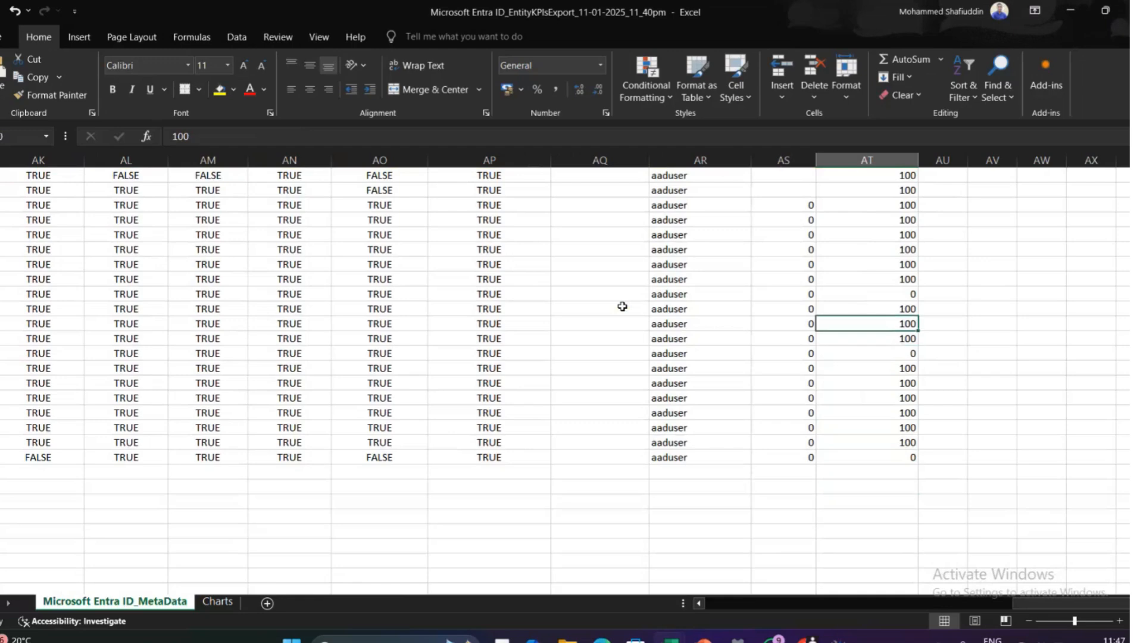
pyautogui.press('Up')
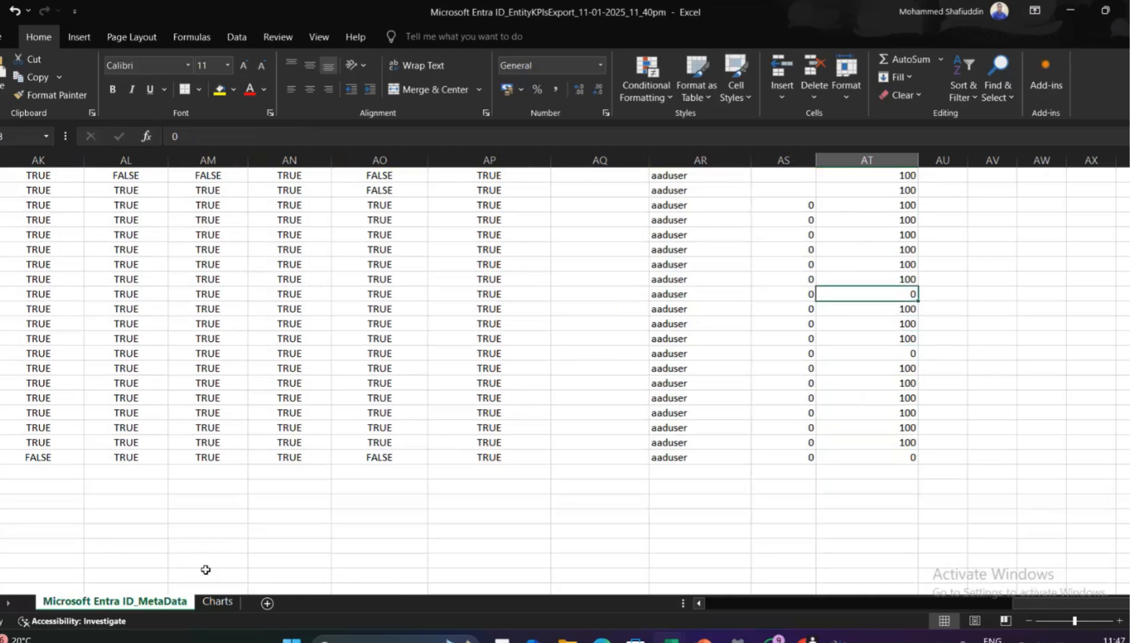
# Examine the Managed\Unmanaged Fields, Entity Fields Created and Entity Fields Types charts on the Charts sheet, and switch away from the workbook.
pyautogui.click(222, 603)
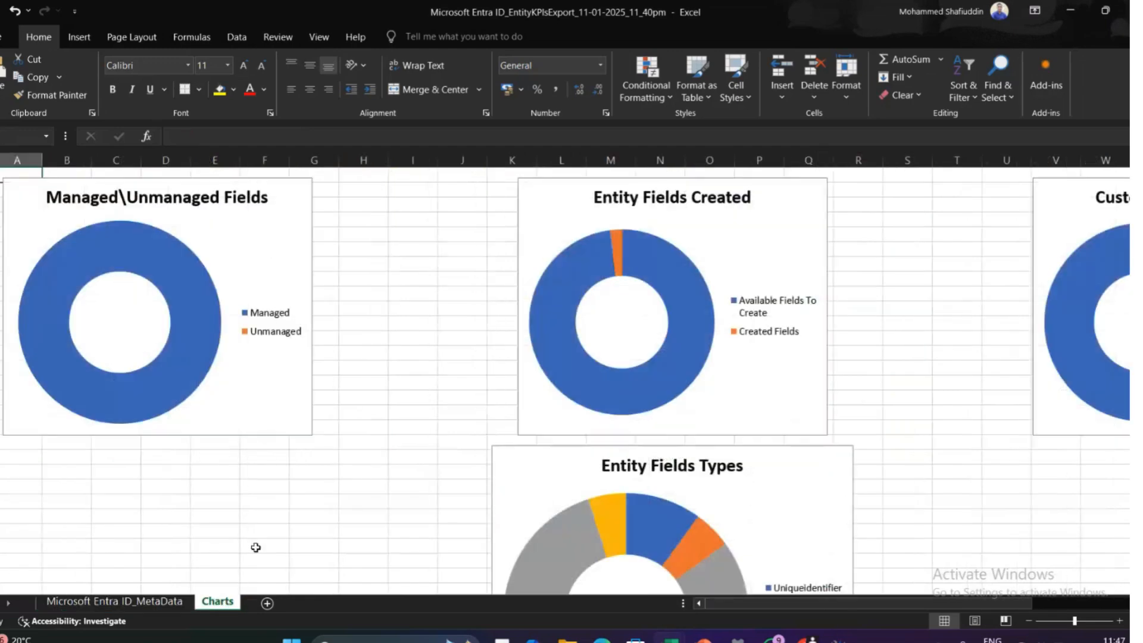
pyautogui.click(442, 395)
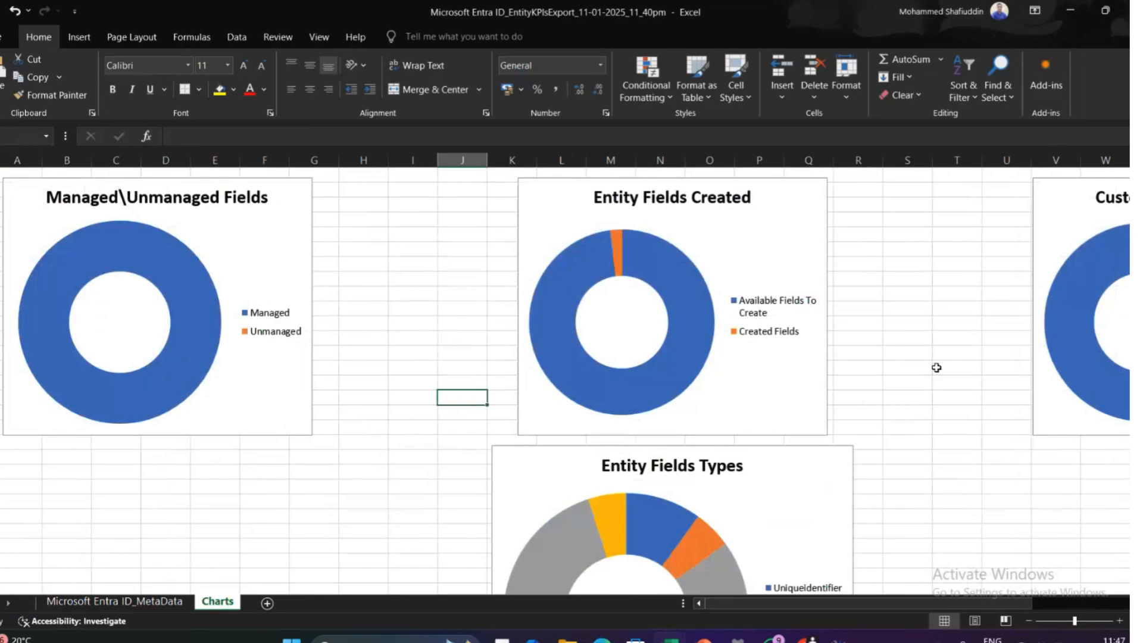
pyautogui.scroll(-5, 565, 381)
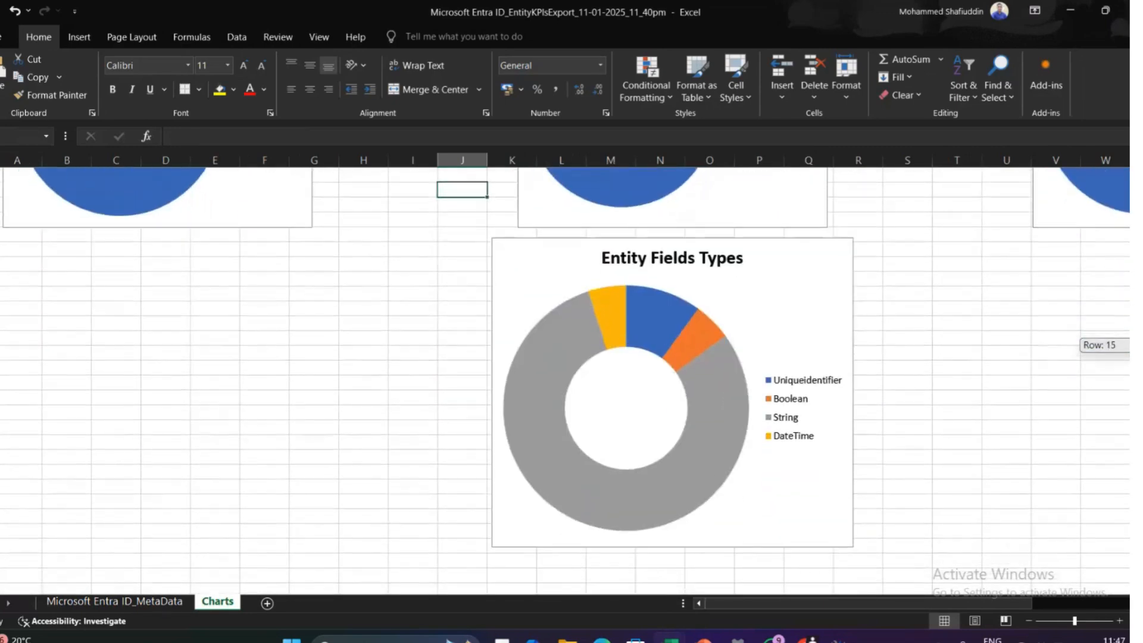
pyautogui.scroll(5, 1111, 290)
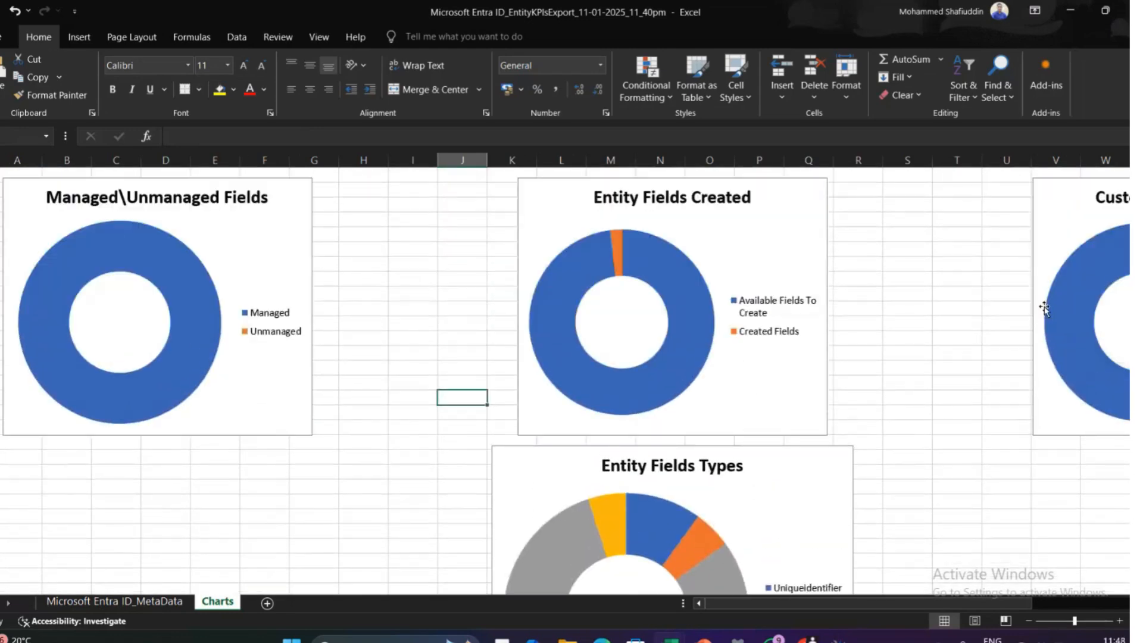
pyautogui.hotkey('alt', 'Tab')
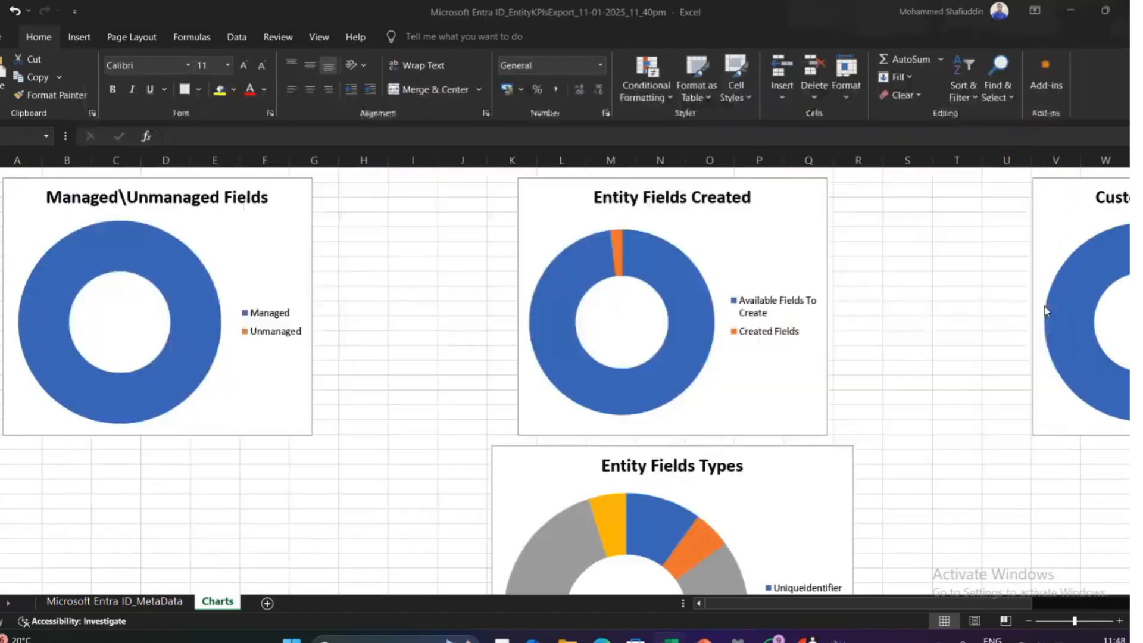